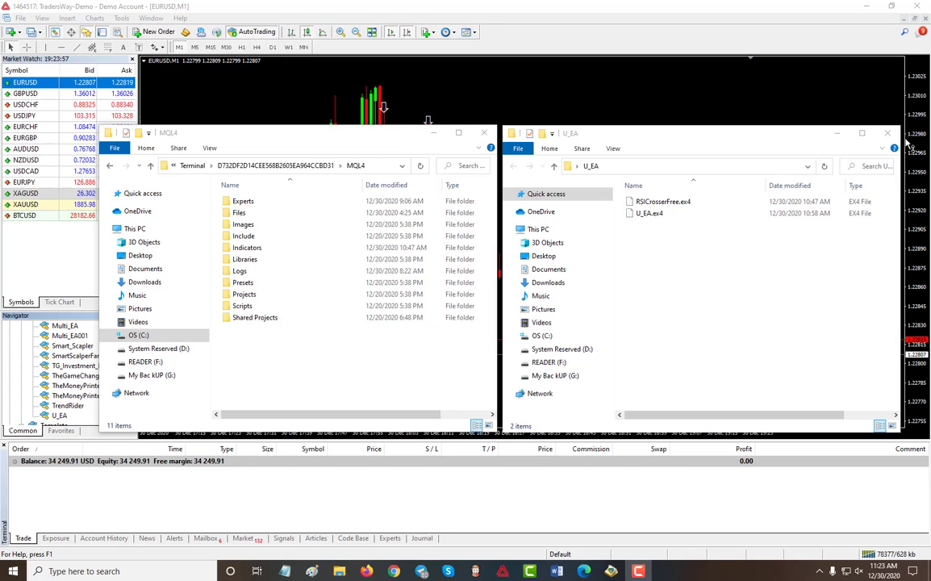
- Check RSICrosserFree.ex4 and U_EA.ex4 in the U_EA folder, then close that window
click(645, 203)
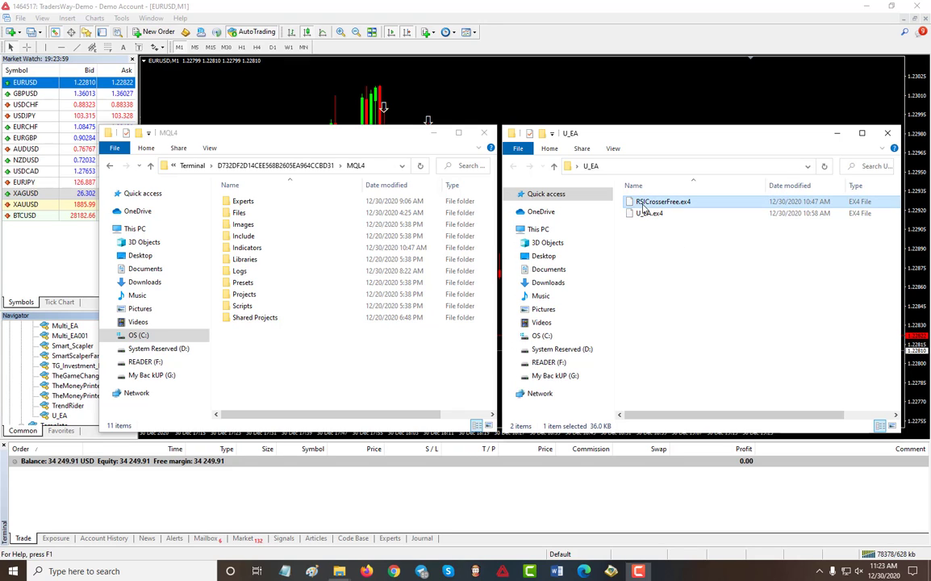
click(643, 215)
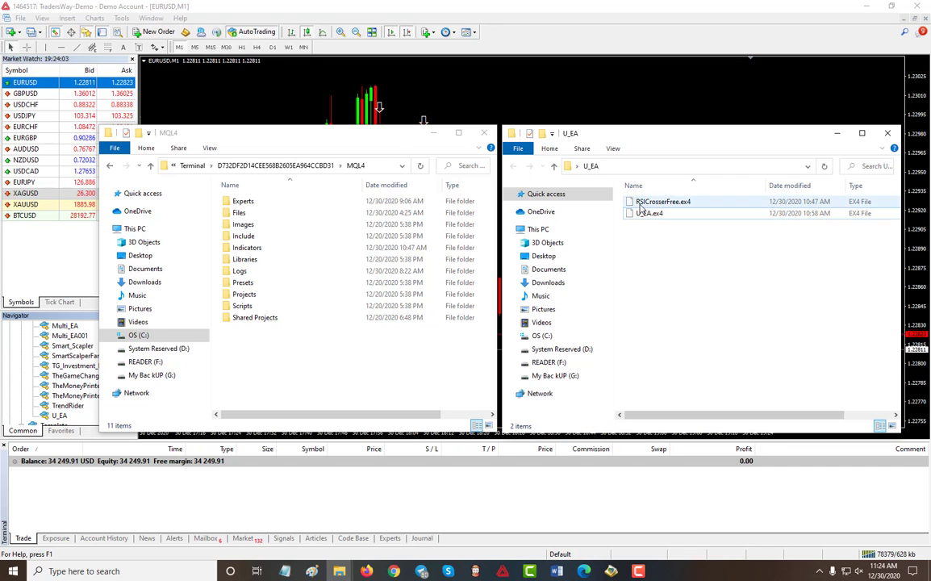
click(645, 203)
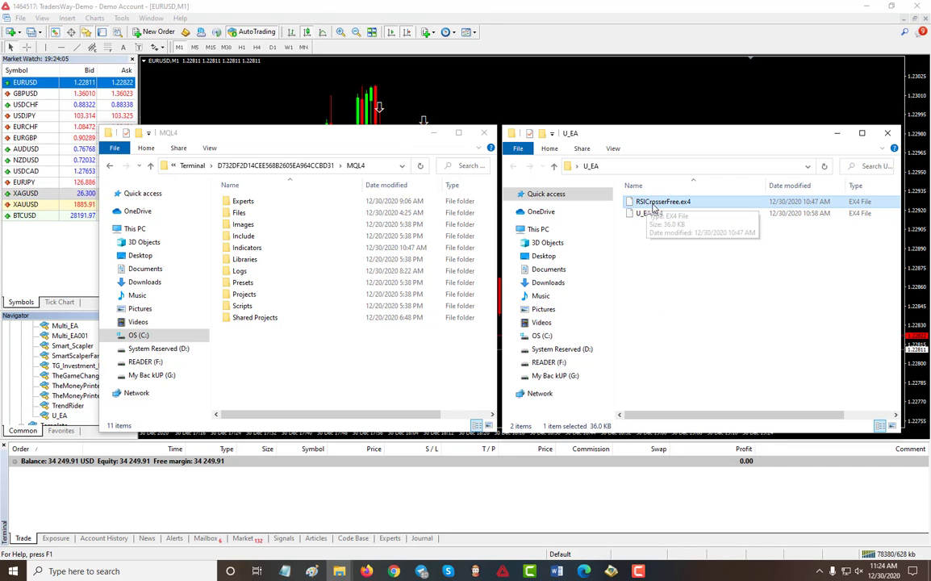
click(644, 214)
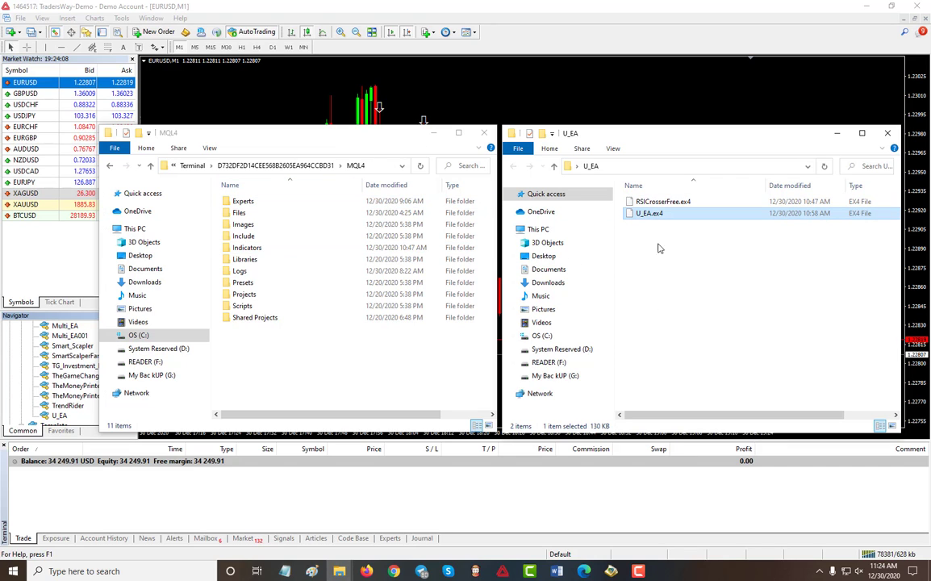
click(887, 134)
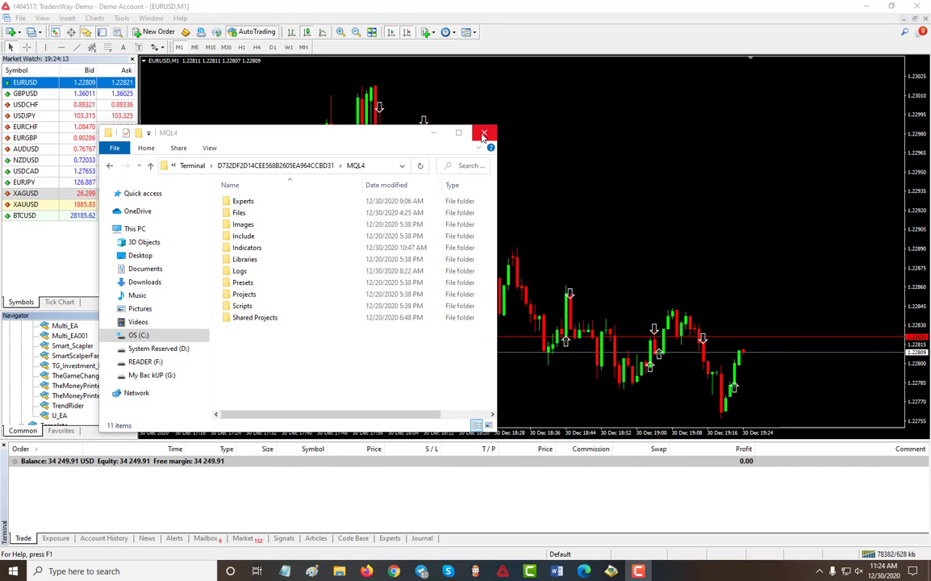
- Close the MQL4 folder window and refresh the Navigator's expert advisor list
click(434, 132)
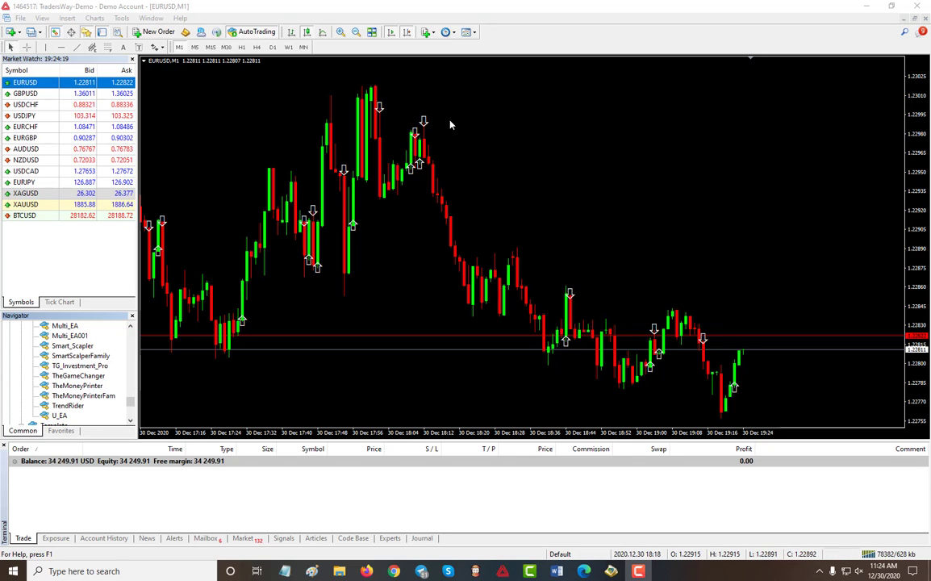
right_click(73, 377)
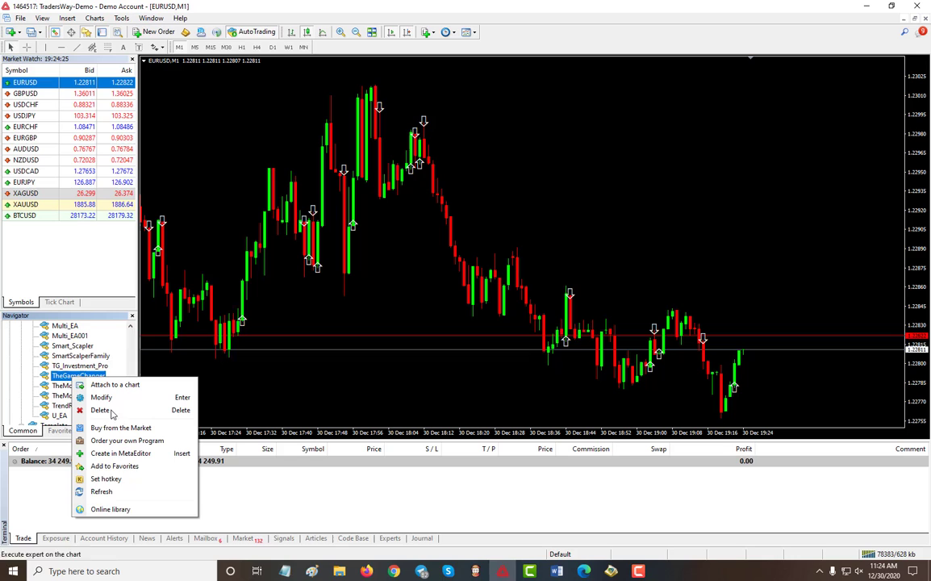
click(101, 492)
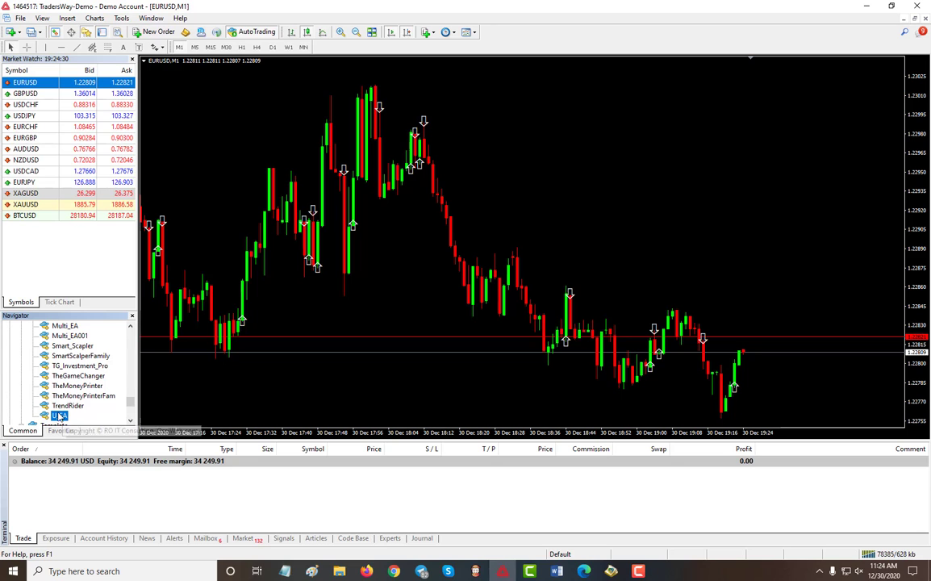
- Attach U_EA to the EURUSD chart and show its Trading Mode choices on the Inputs tab
double_click(58, 415)
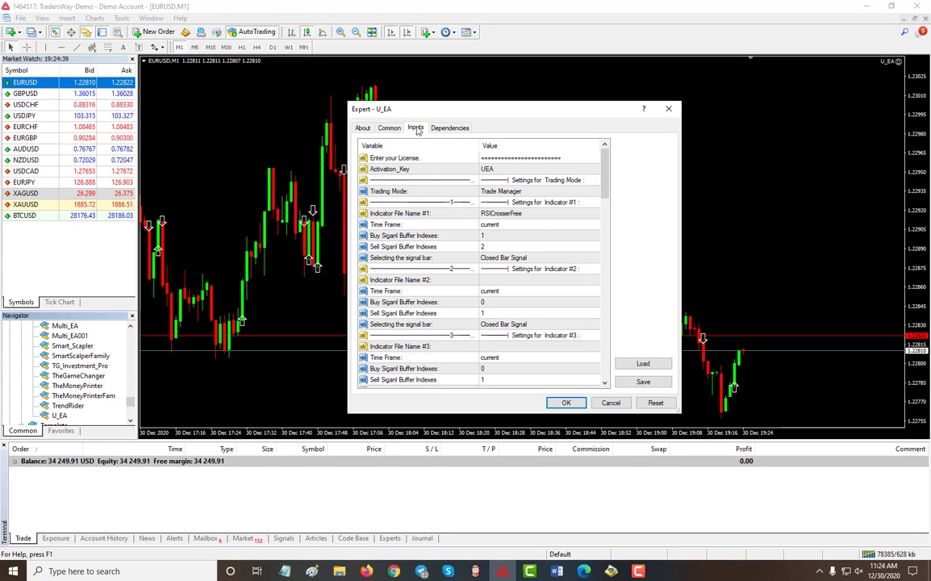
click(599, 193)
click(598, 194)
click(595, 192)
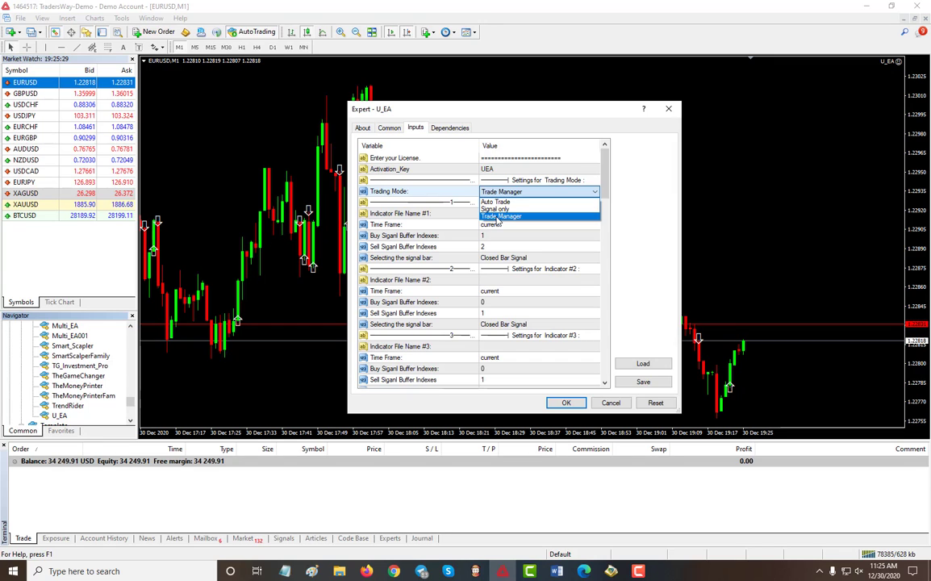
- Keep Trade Manager mode, then clear and restore RSICrosserFree as Indicator File Name #1
click(494, 216)
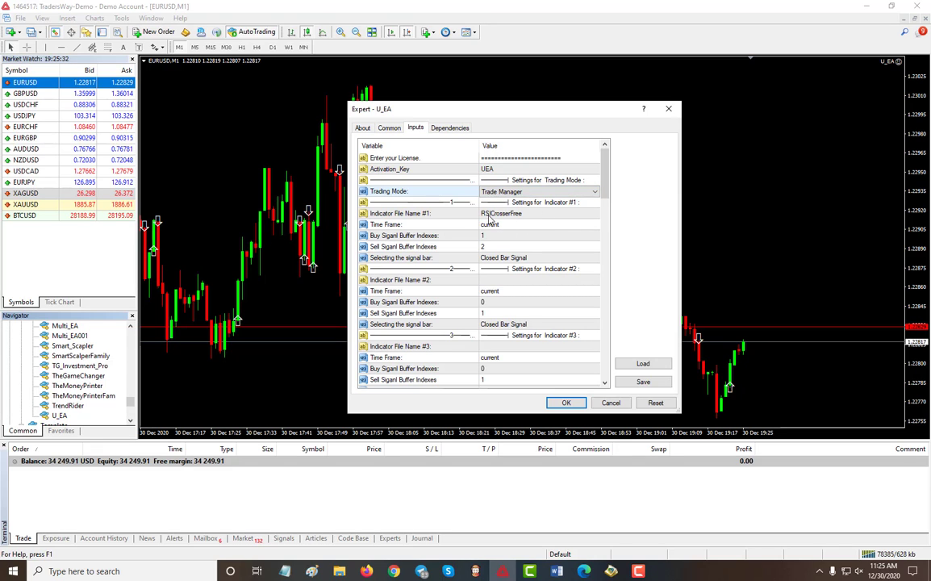
click(533, 214)
click(533, 214)
click(525, 213)
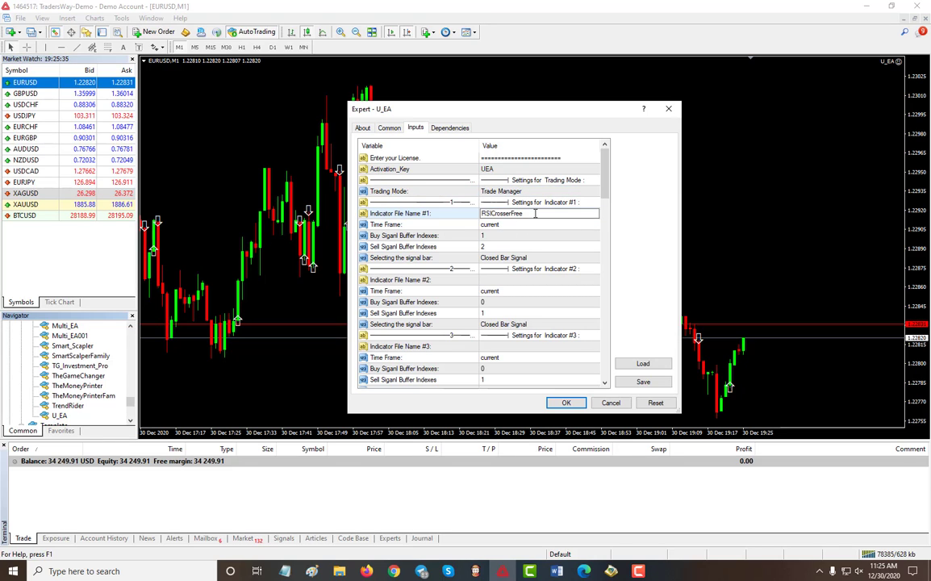
drag(525, 213, 476, 213)
key(ctrl+c)
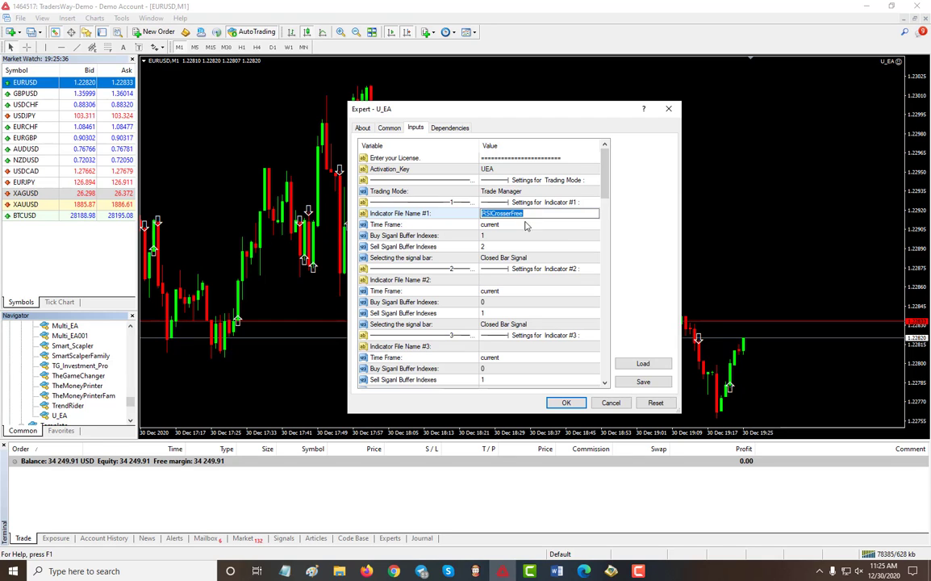
key(BackSpace)
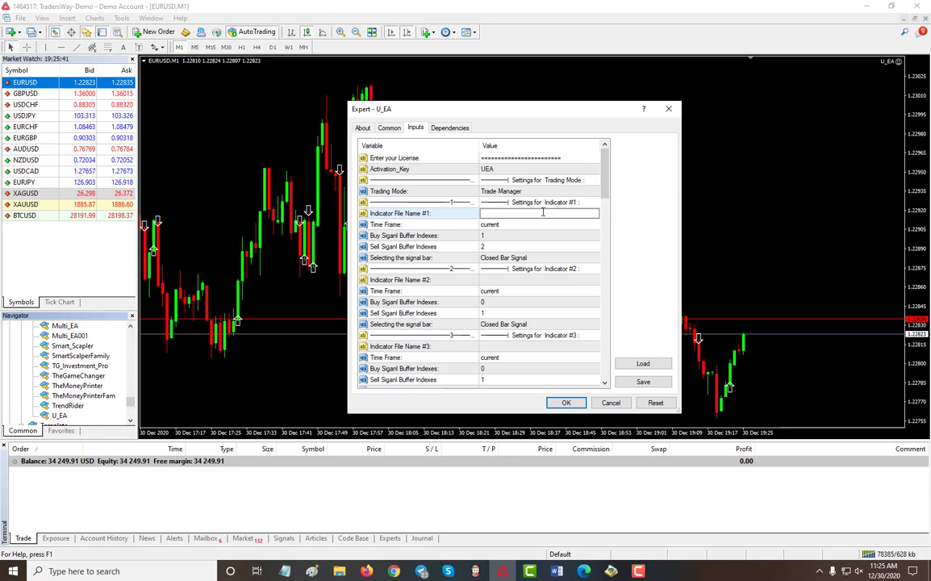
key(Return)
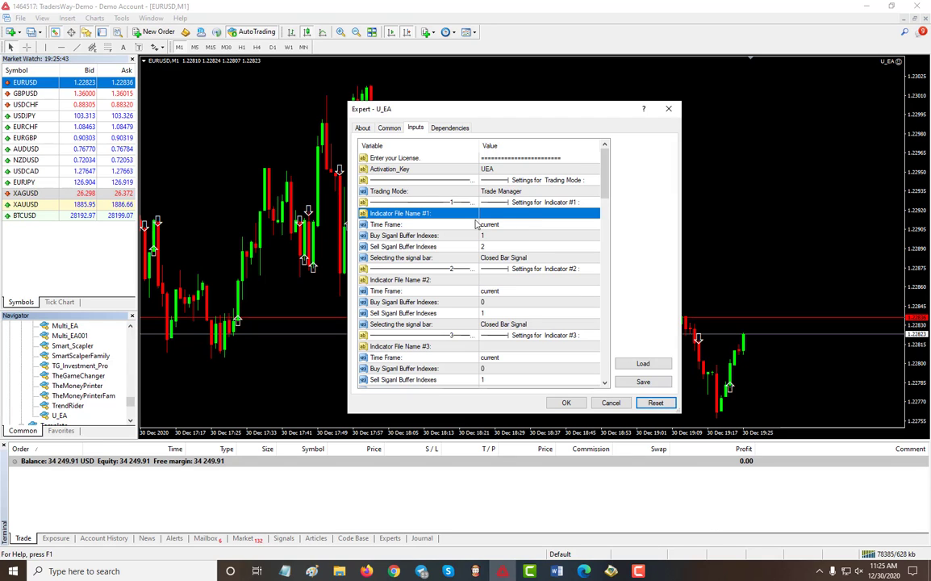
key(ctrl+v)
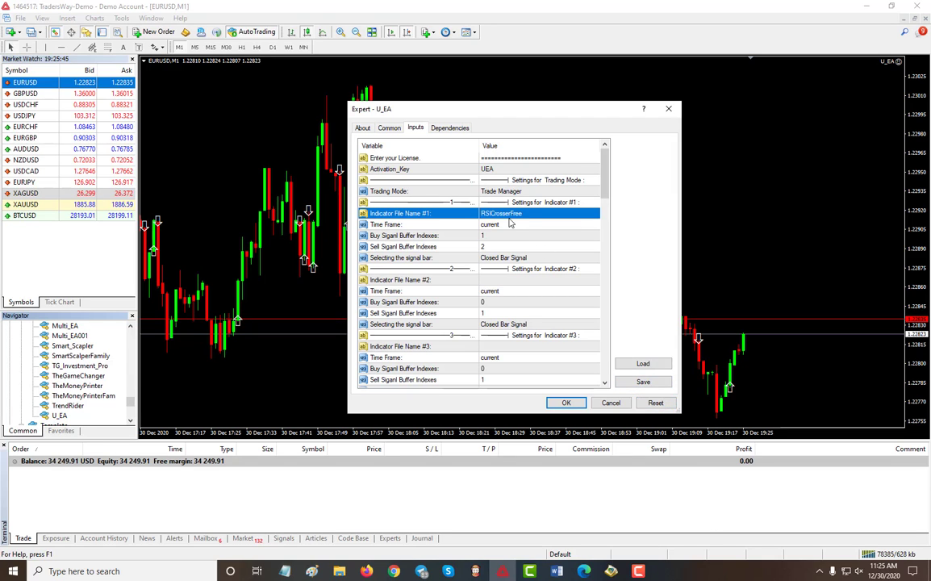
scroll(489, 282, down, 10)
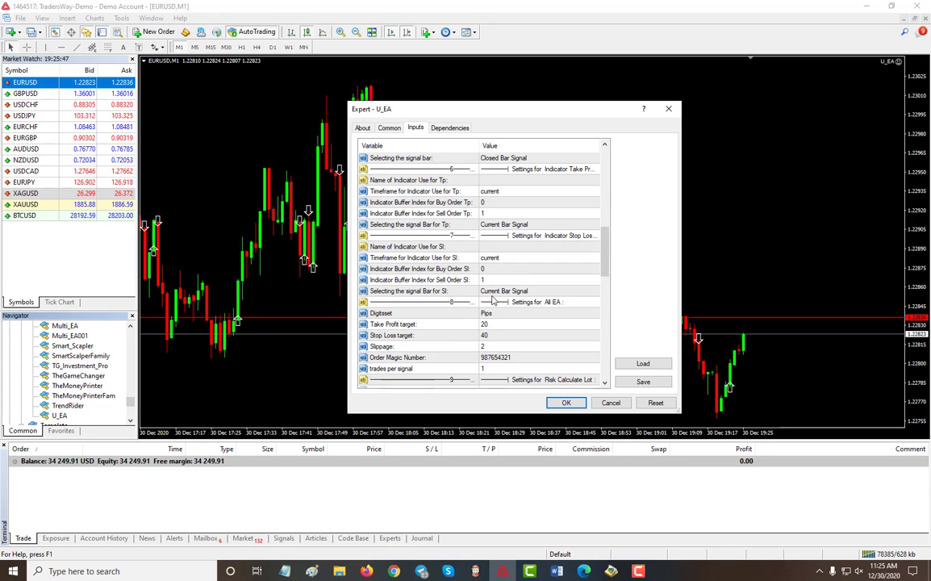
scroll(492, 299, up, 7)
scroll(493, 300, up, 3)
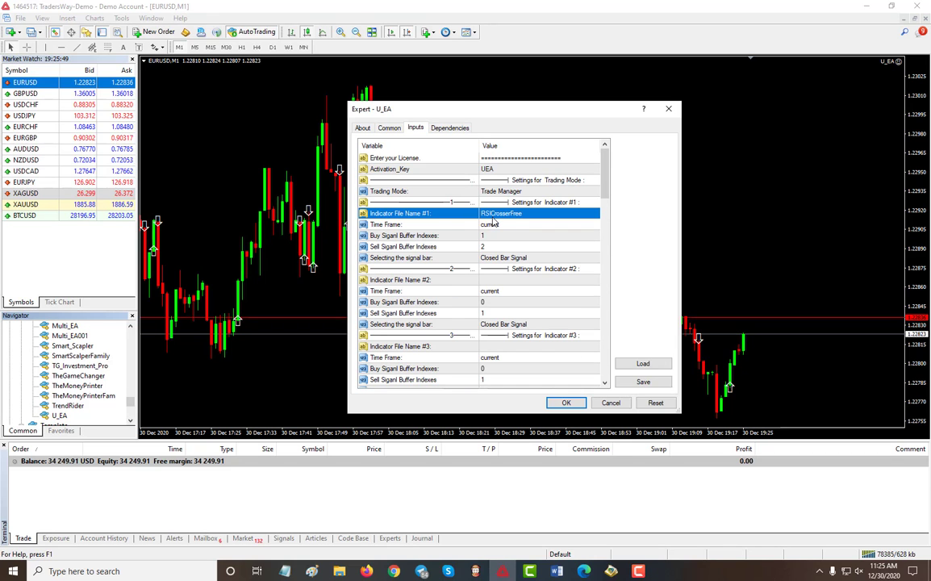
scroll(501, 309, down, 5)
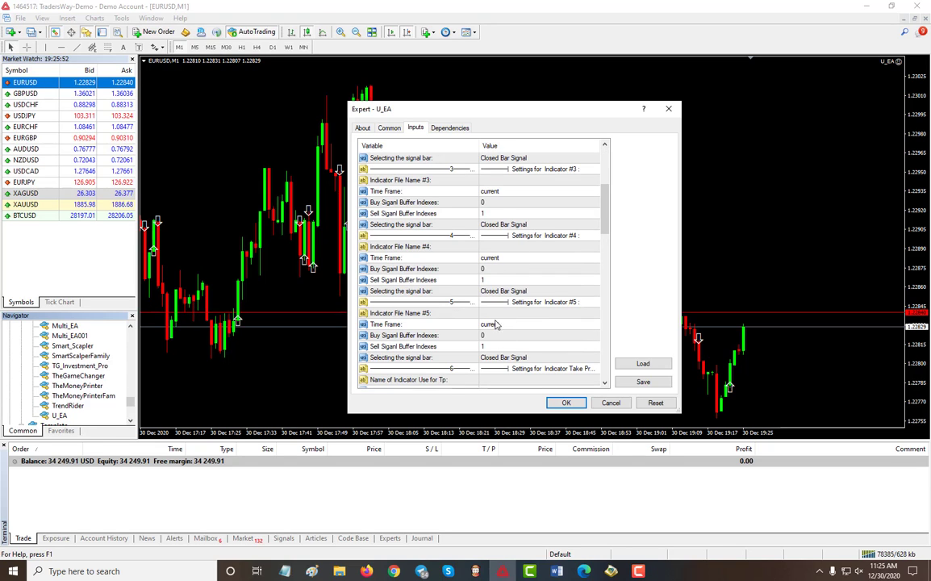
scroll(509, 354, up, 5)
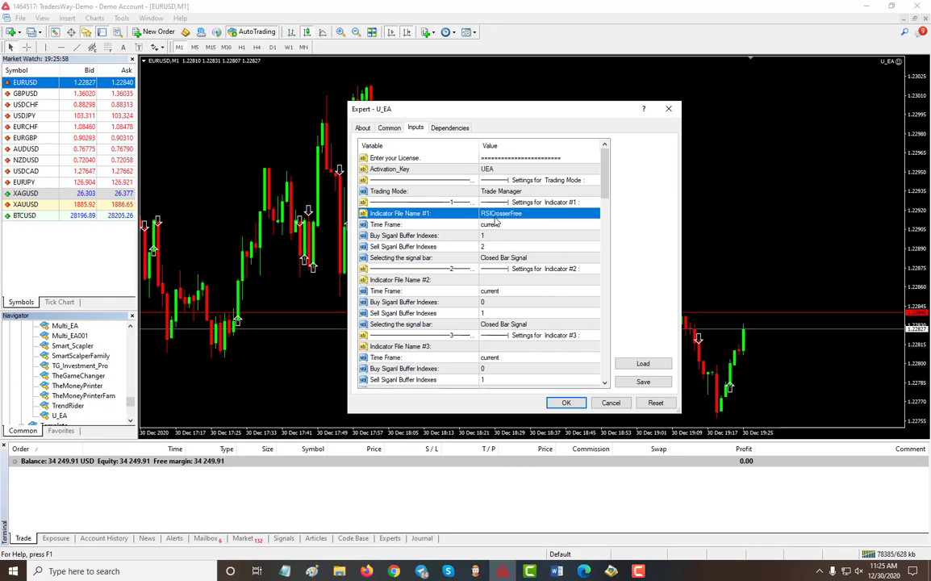
click(500, 227)
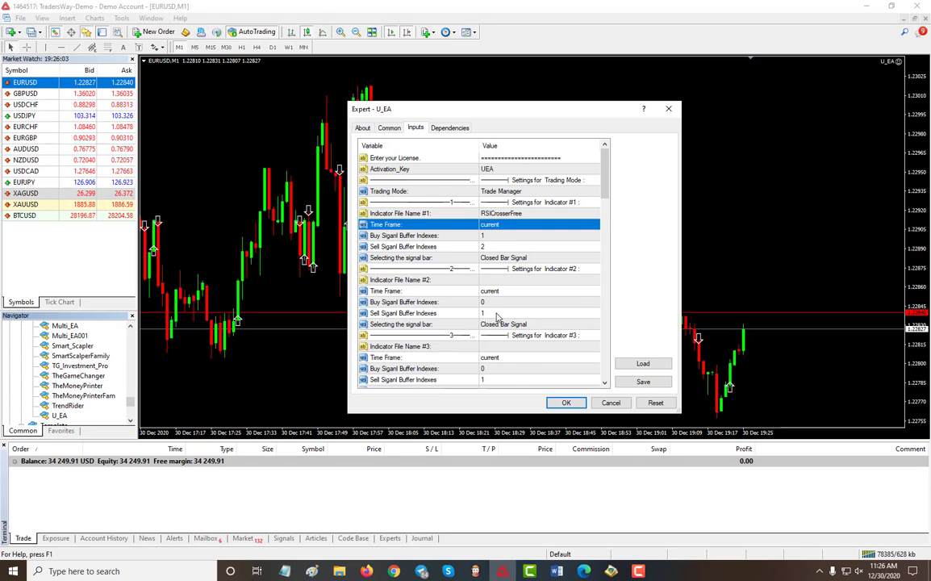
scroll(497, 317, down, 2)
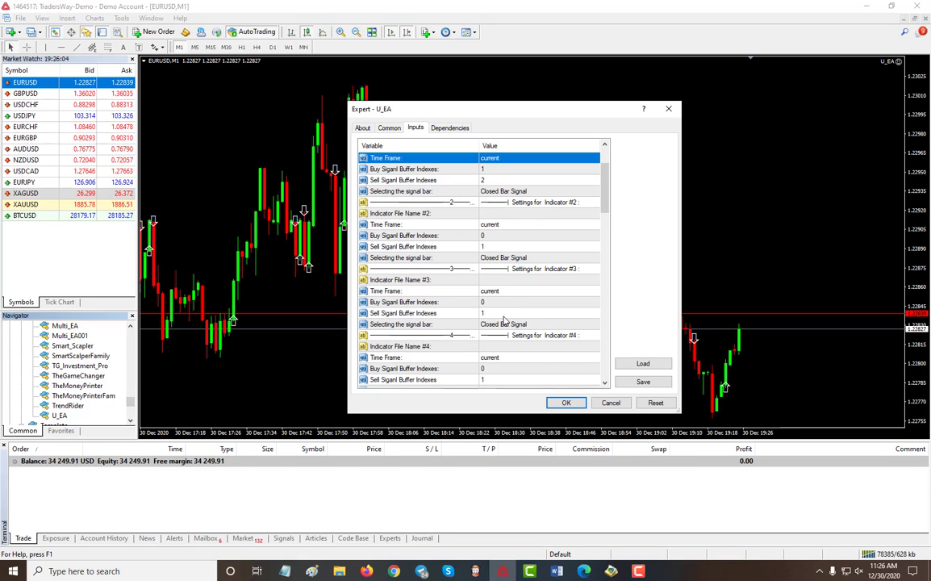
scroll(500, 318, down, 3)
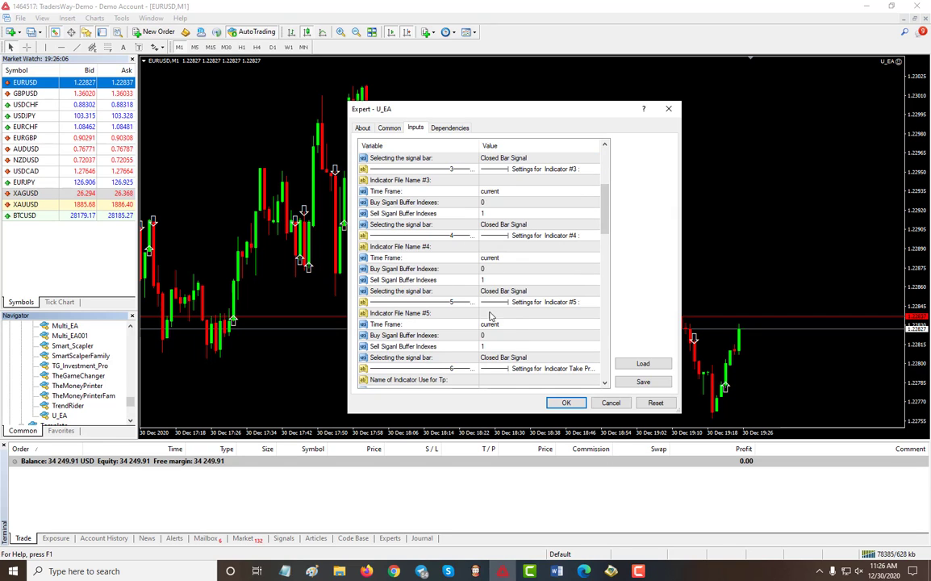
scroll(461, 314, down, 4)
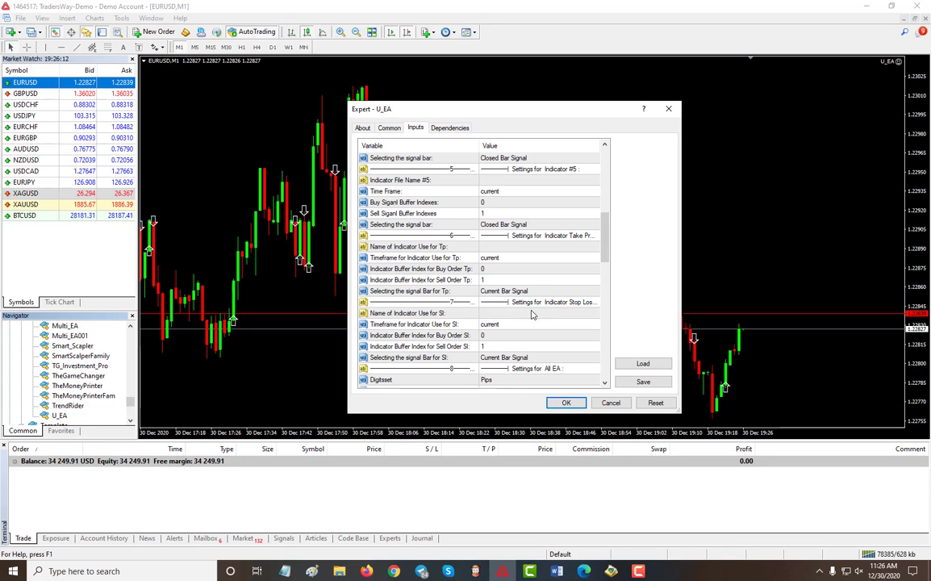
scroll(528, 319, down, 4)
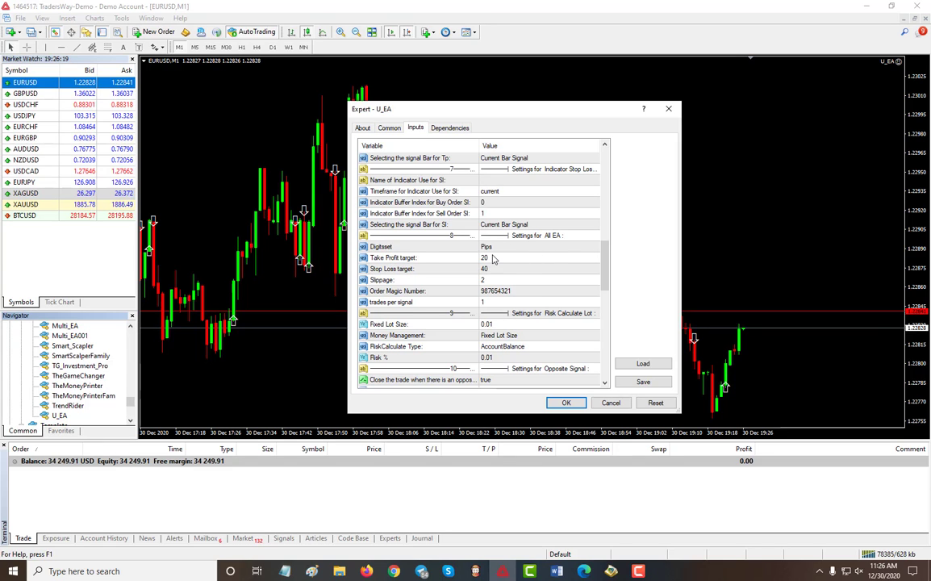
- Review U_EA inputs from Take Profit through the alert options and back to Trading Mode
click(493, 258)
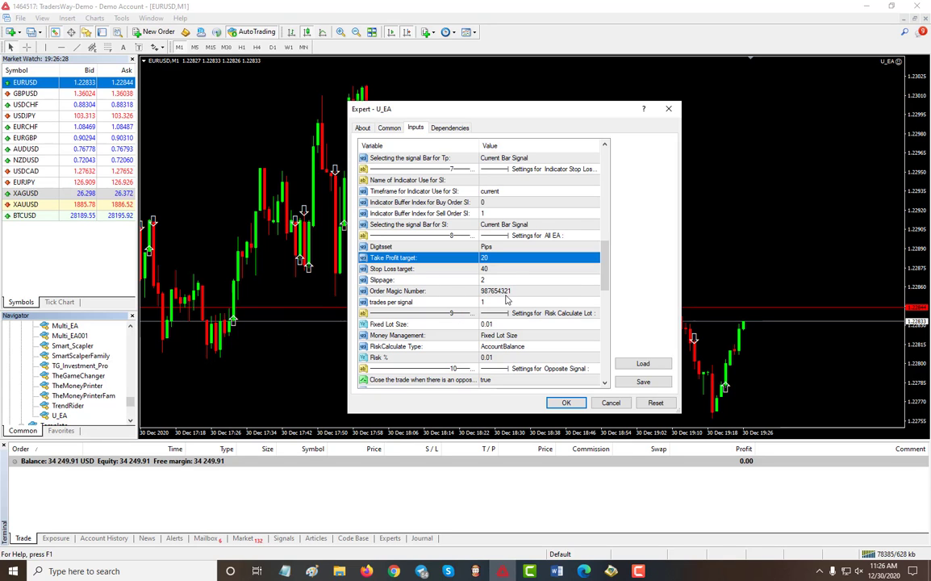
scroll(531, 323, down, 2)
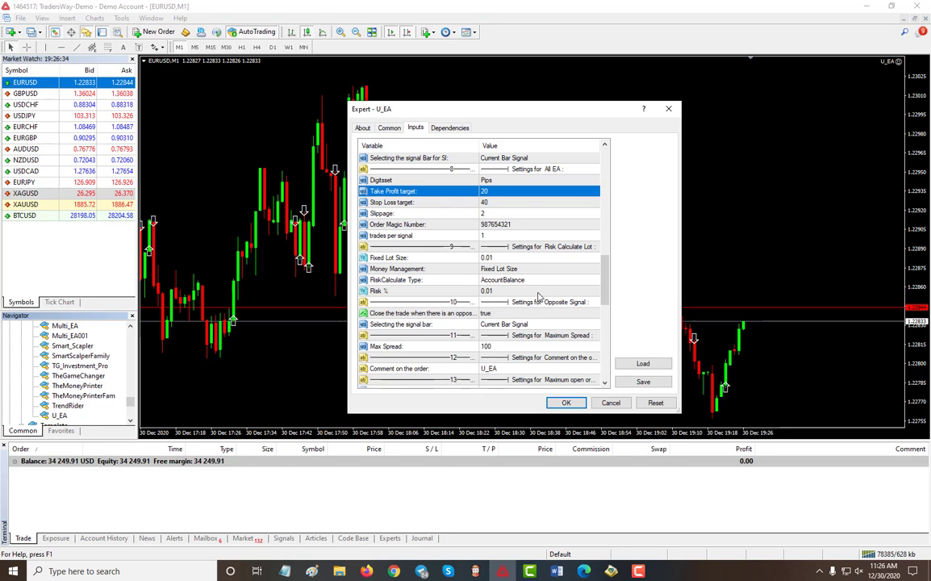
scroll(470, 277, down, 12)
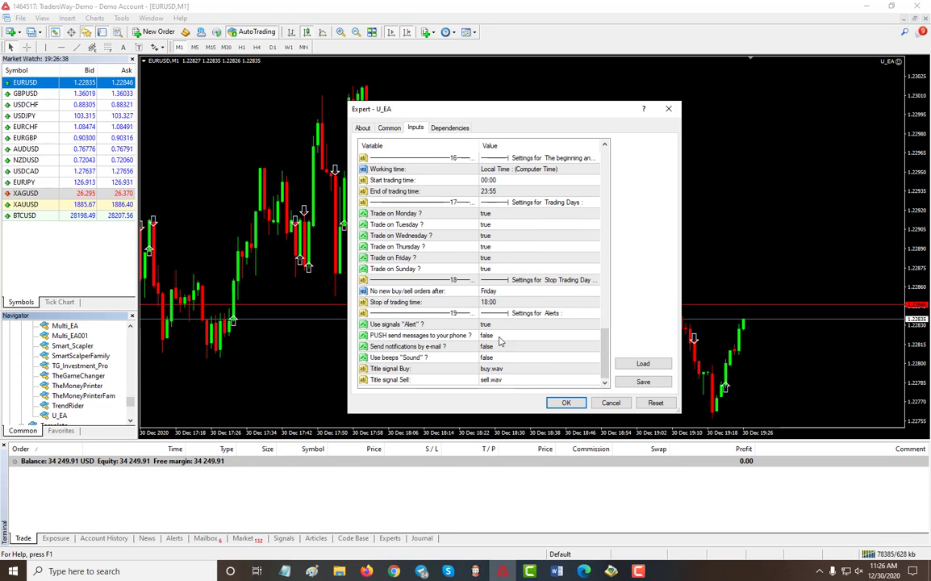
drag(600, 352, 615, 173)
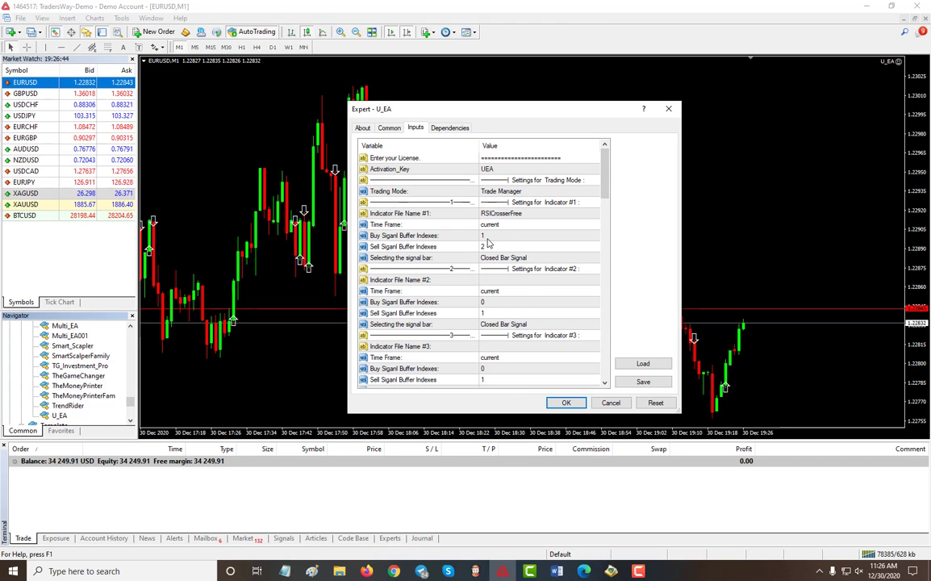
- Apply the U_EA settings and show the One Click Trading panel at 0.34 lots
click(564, 403)
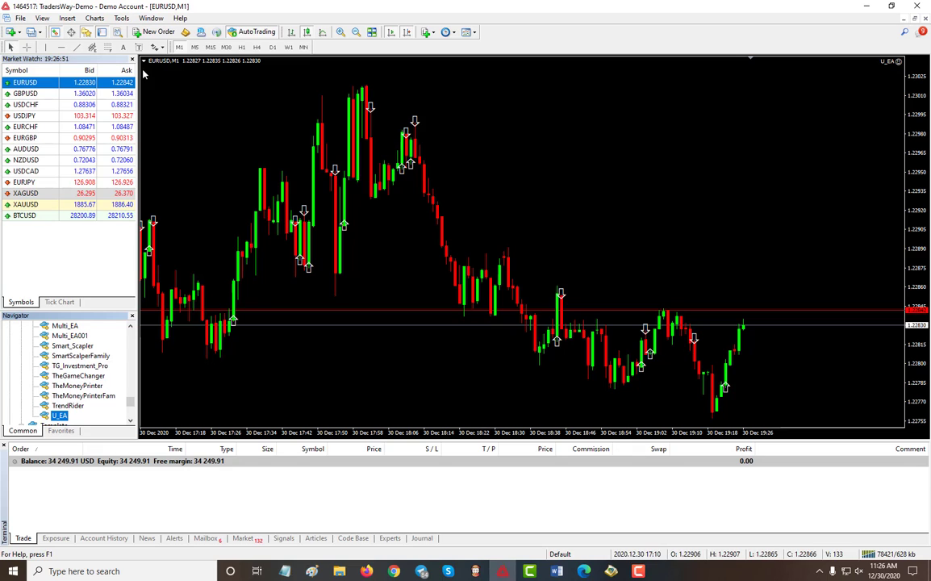
key(alt+t)
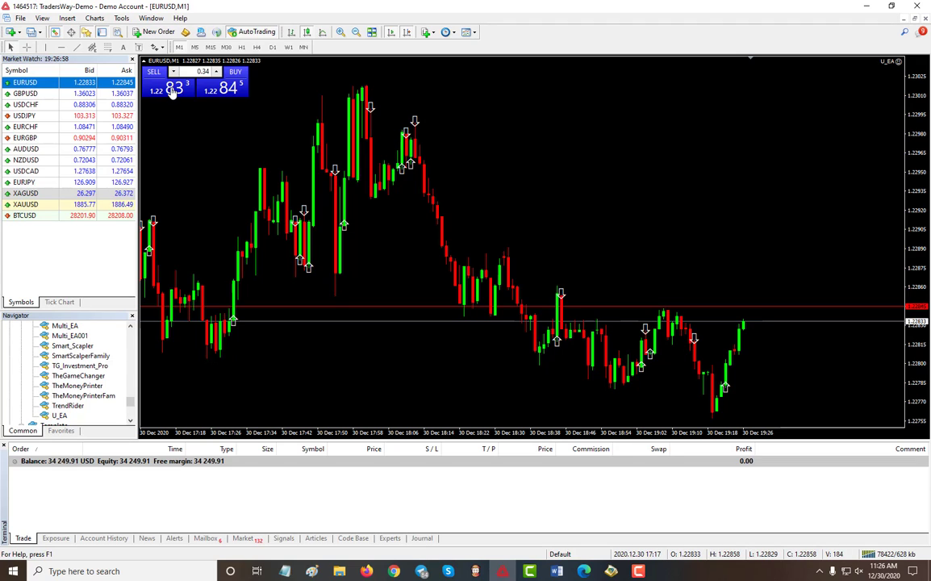
- Buy 0.34 lots EURUSD and measure the distances to stop loss 1.22446 and take profit 1.23046
click(227, 92)
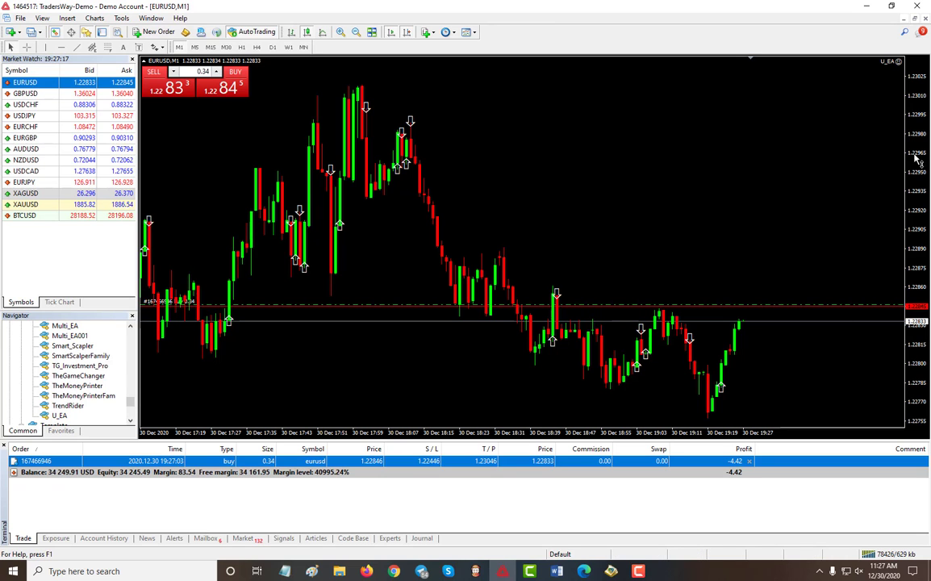
drag(917, 159, 916, 244)
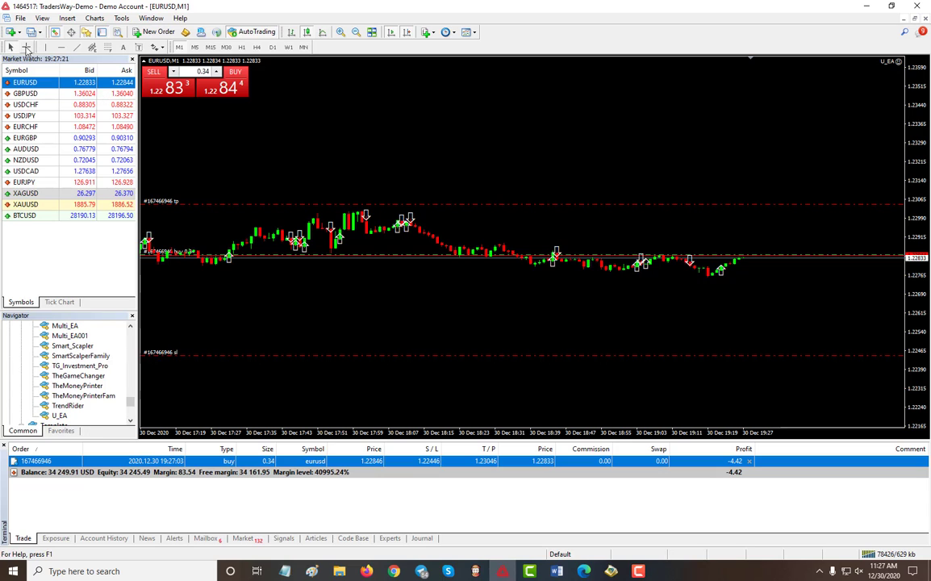
click(26, 47)
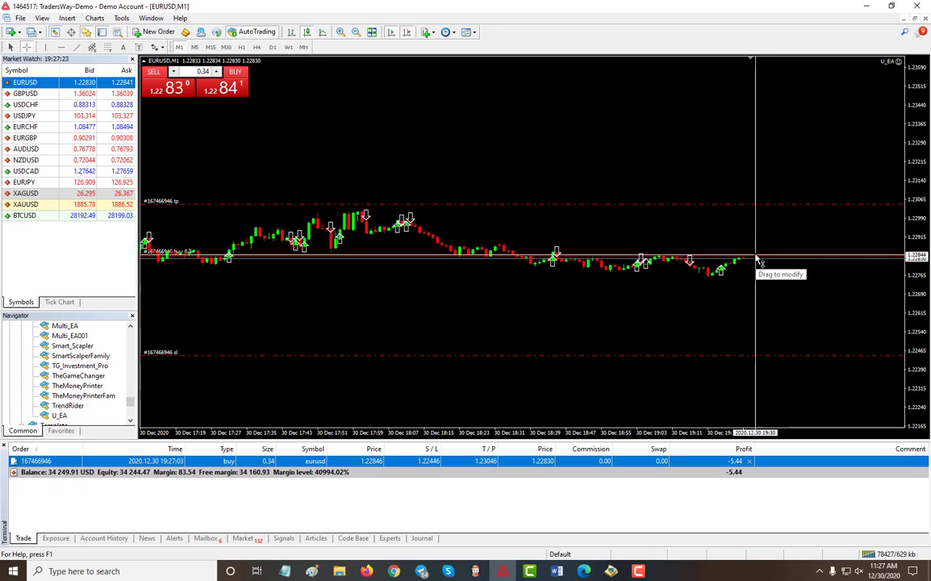
drag(757, 258, 757, 328)
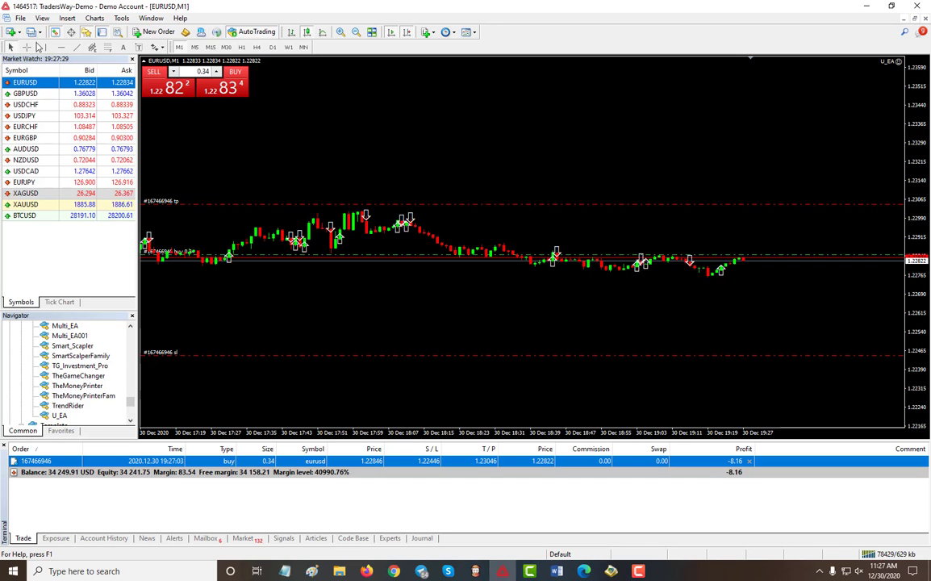
click(27, 47)
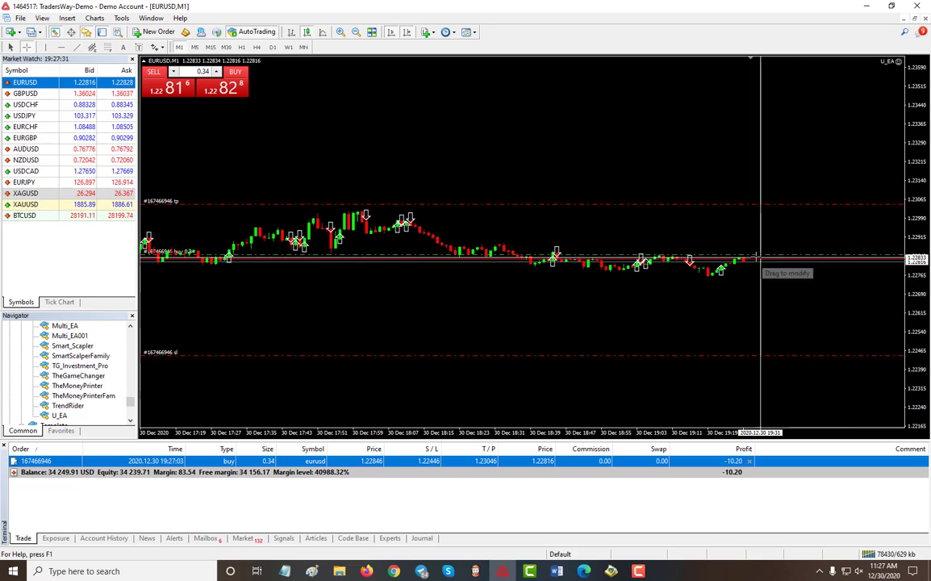
drag(757, 258, 753, 208)
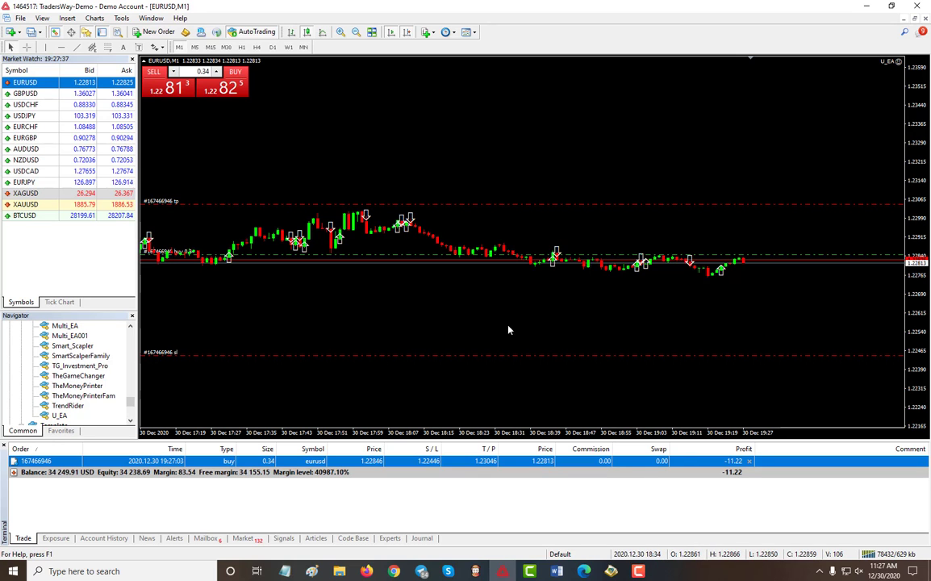
click(897, 63)
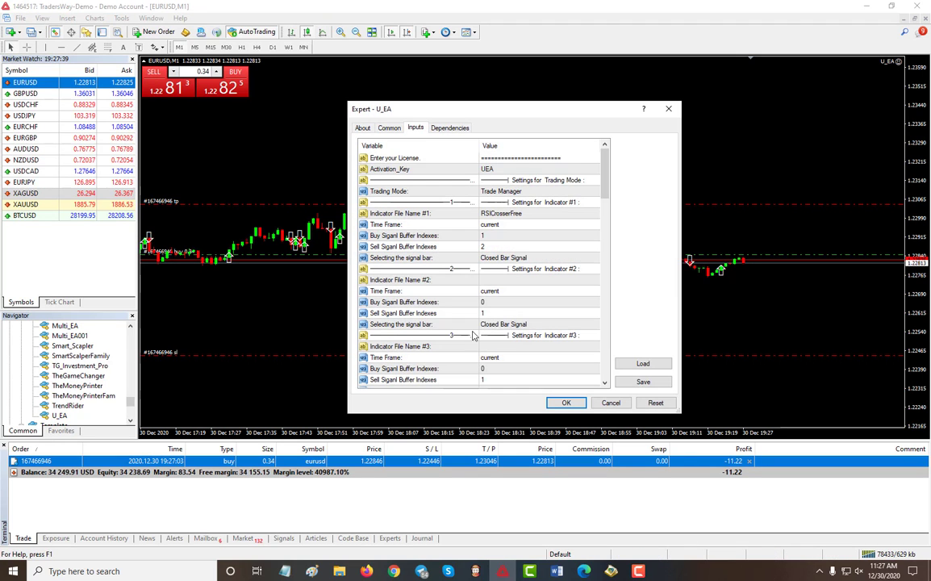
drag(605, 172, 590, 253)
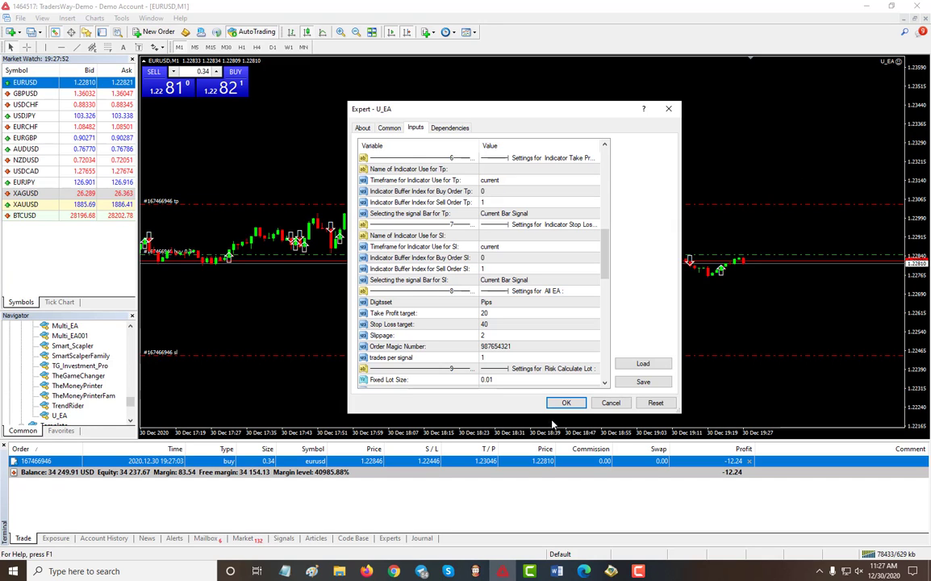
click(610, 403)
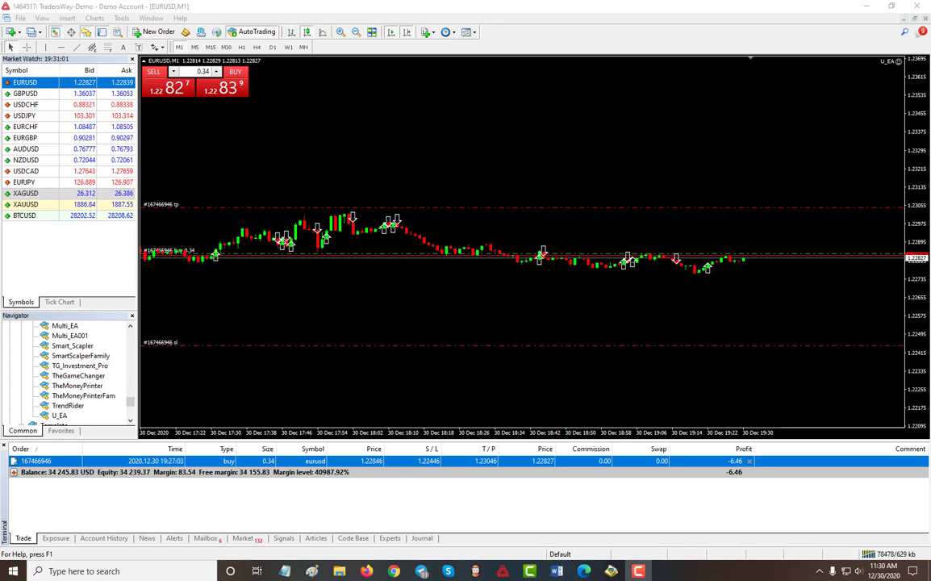
click(898, 61)
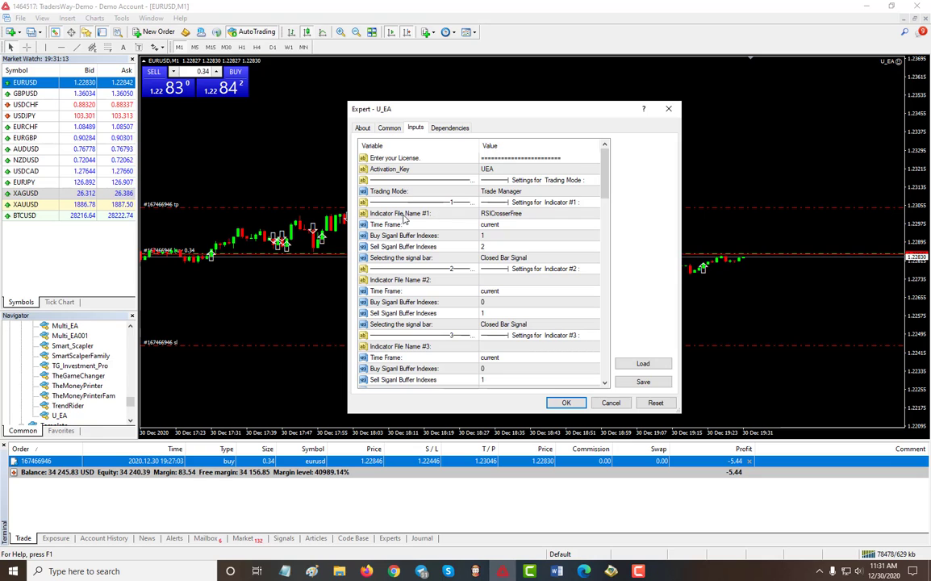
click(533, 192)
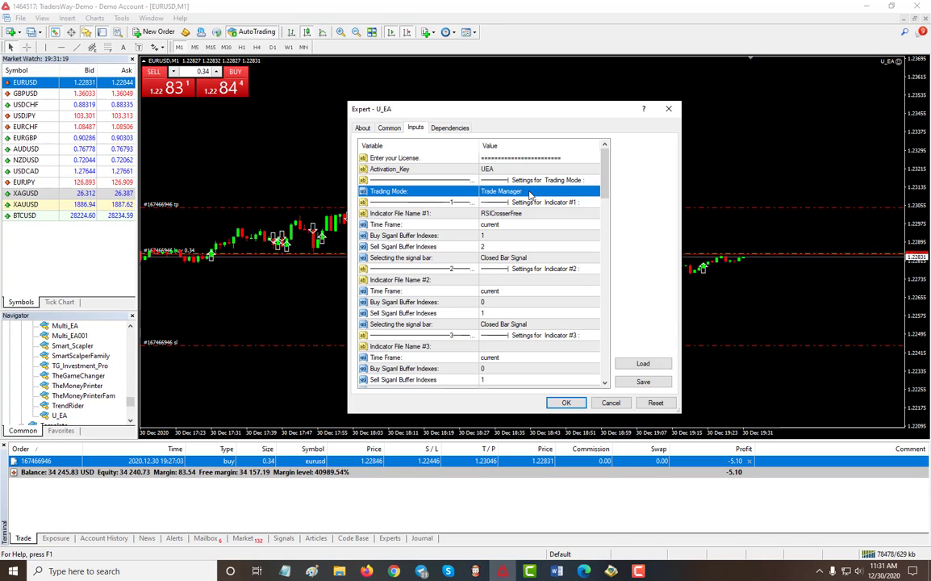
click(549, 195)
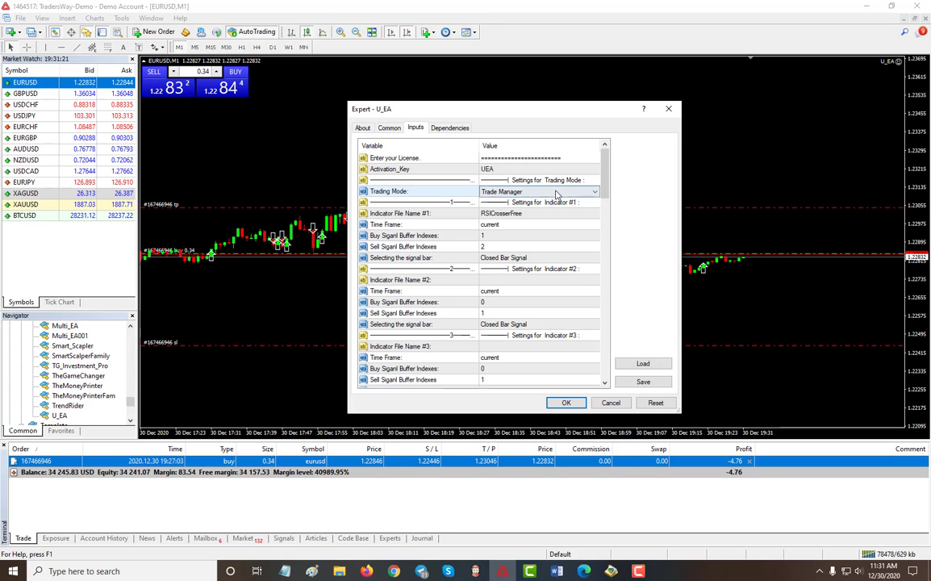
click(528, 194)
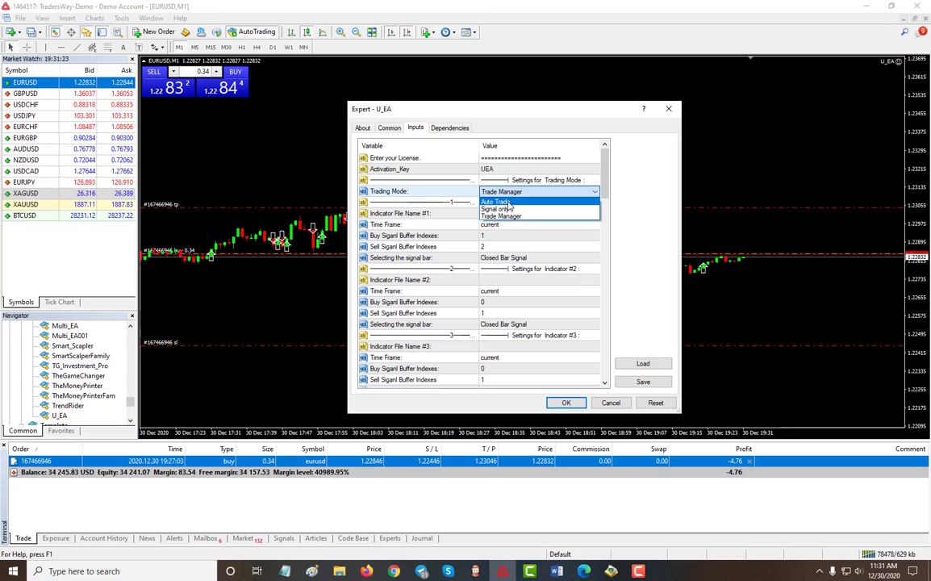
click(505, 201)
click(537, 214)
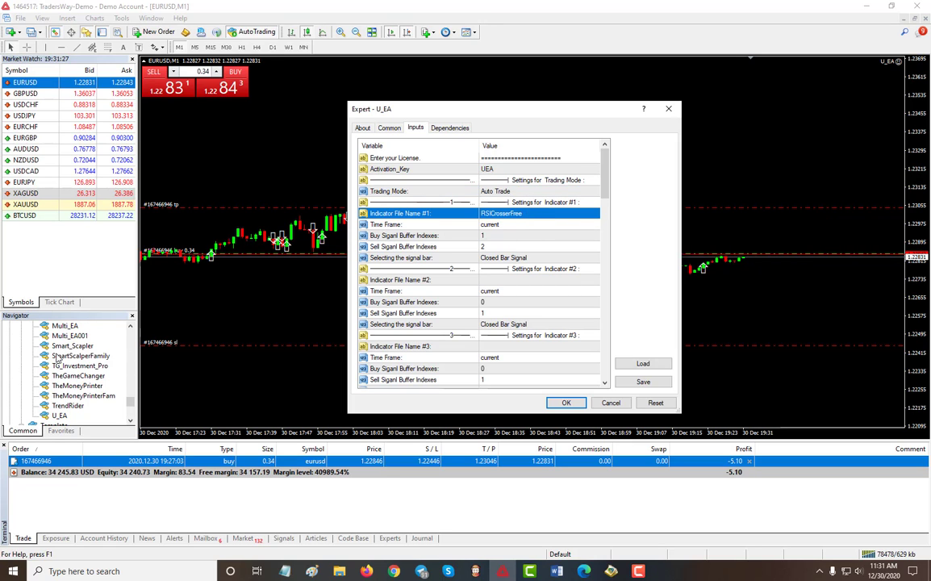
click(533, 216)
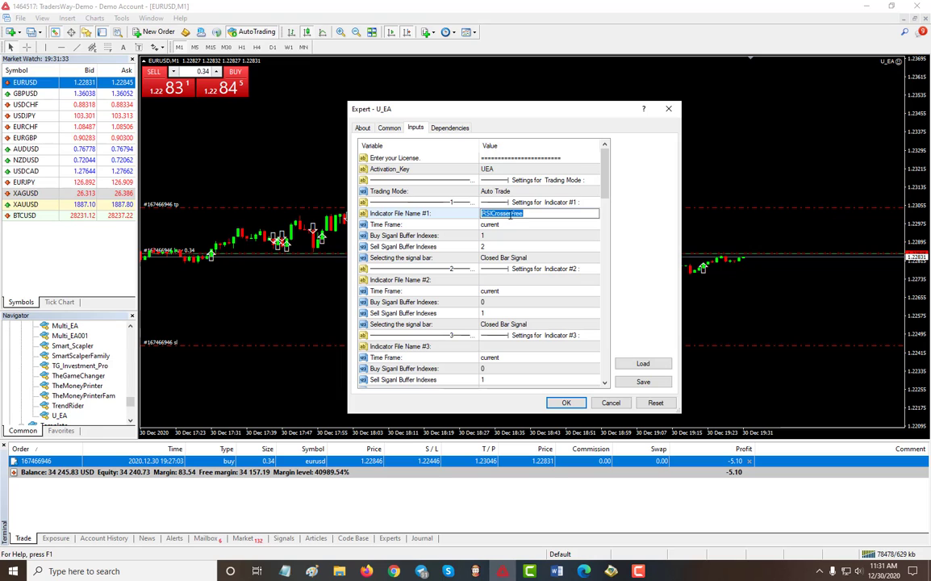
click(453, 216)
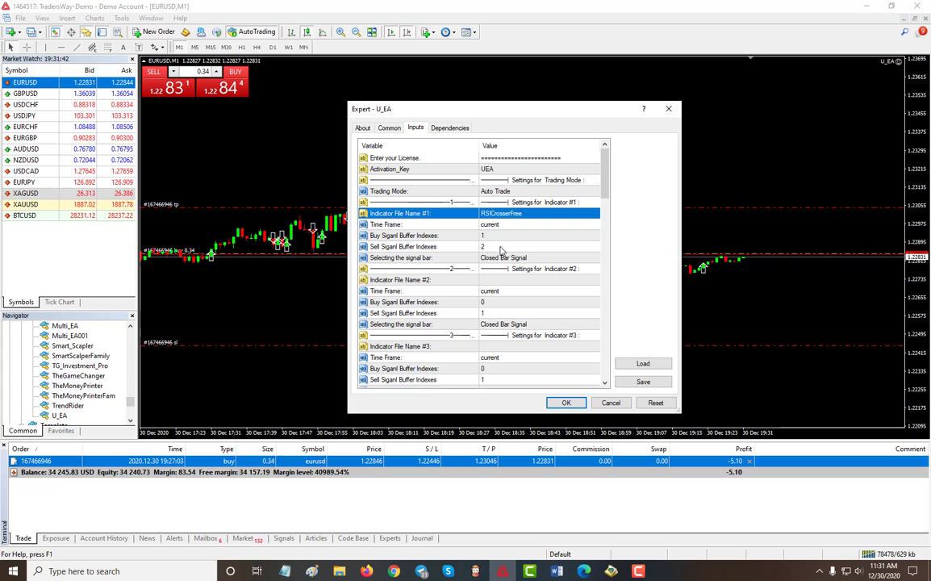
click(611, 403)
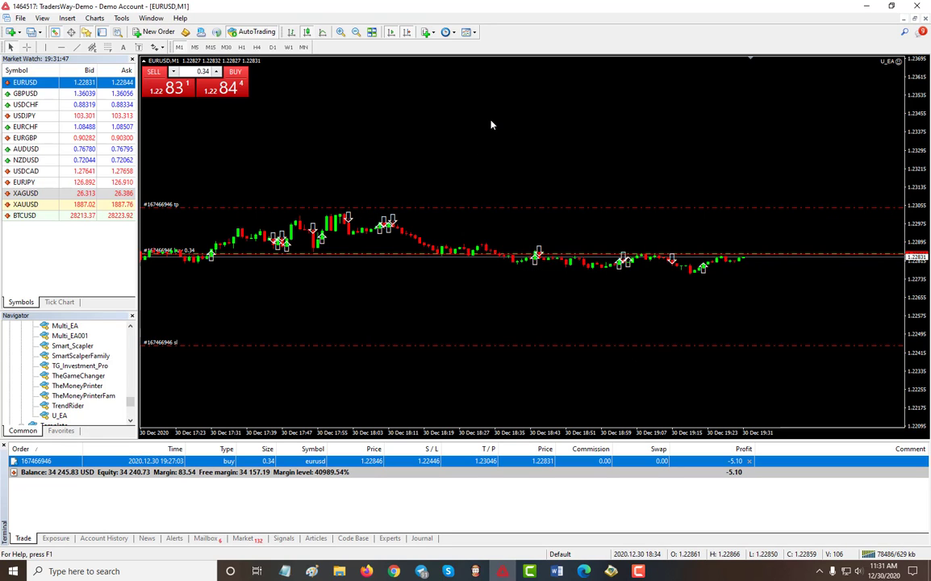
- Open the RSICrosserFree indicator's properties from the chart's Indicators list
right_click(442, 108)
click(472, 182)
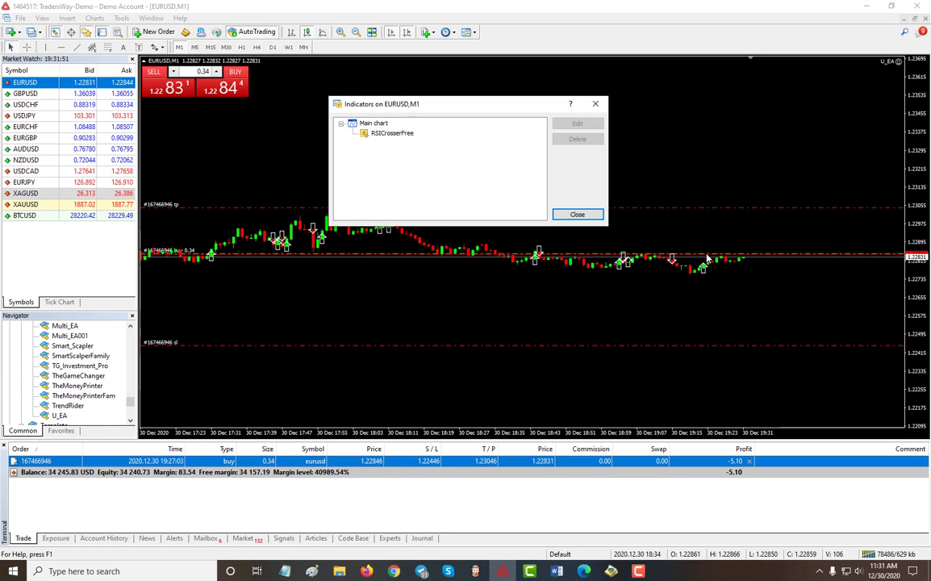
double_click(392, 133)
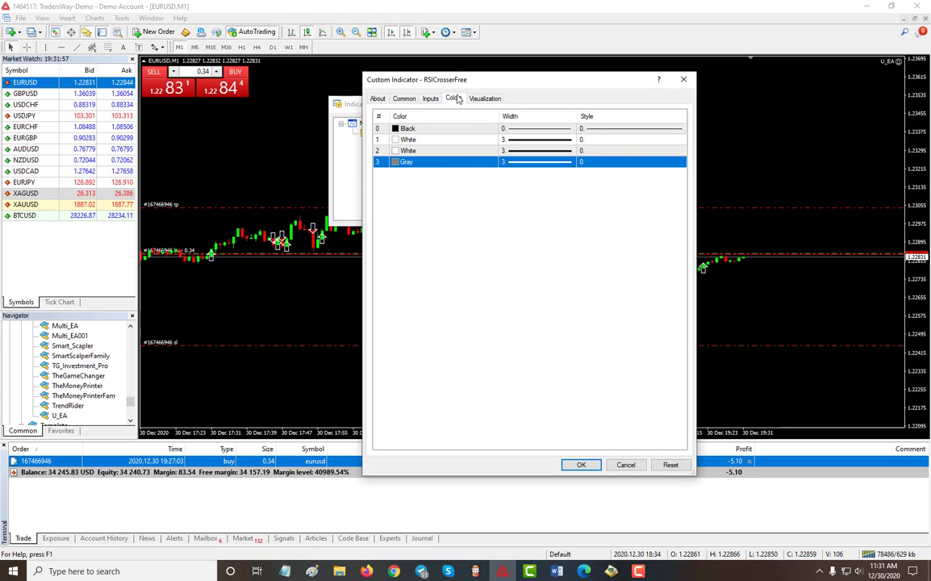
- Set the first white arrow buffer's width to 5 and apply it
click(469, 140)
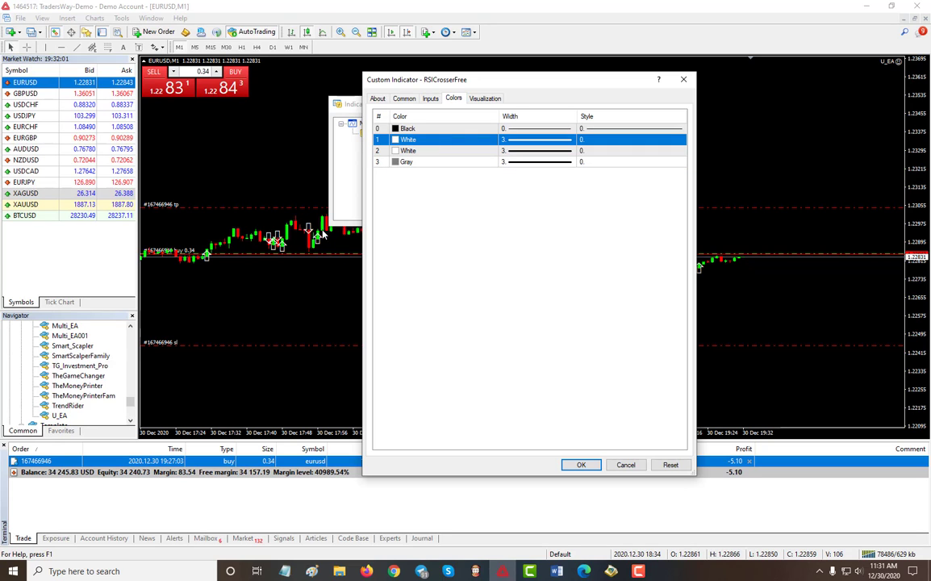
key(Down)
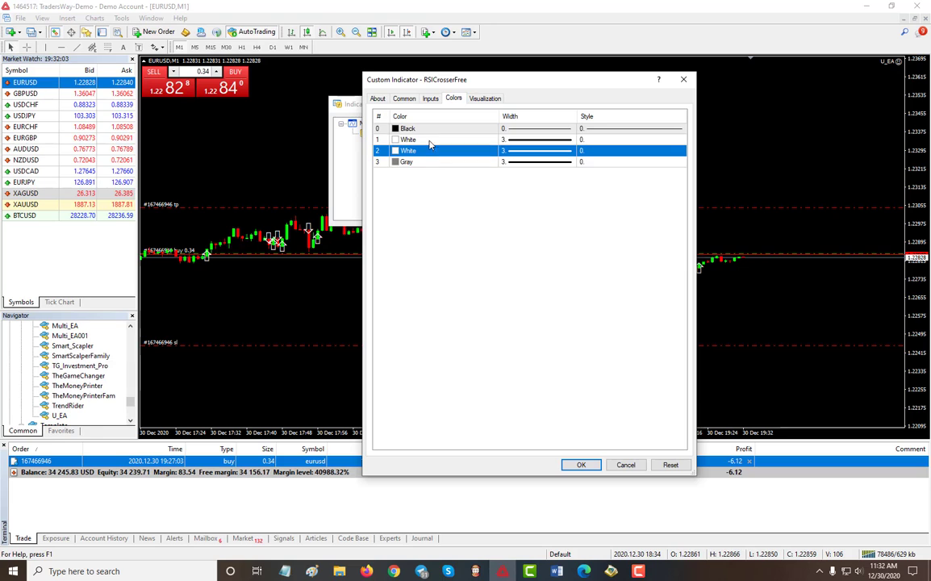
key(Up)
key(Down)
click(425, 140)
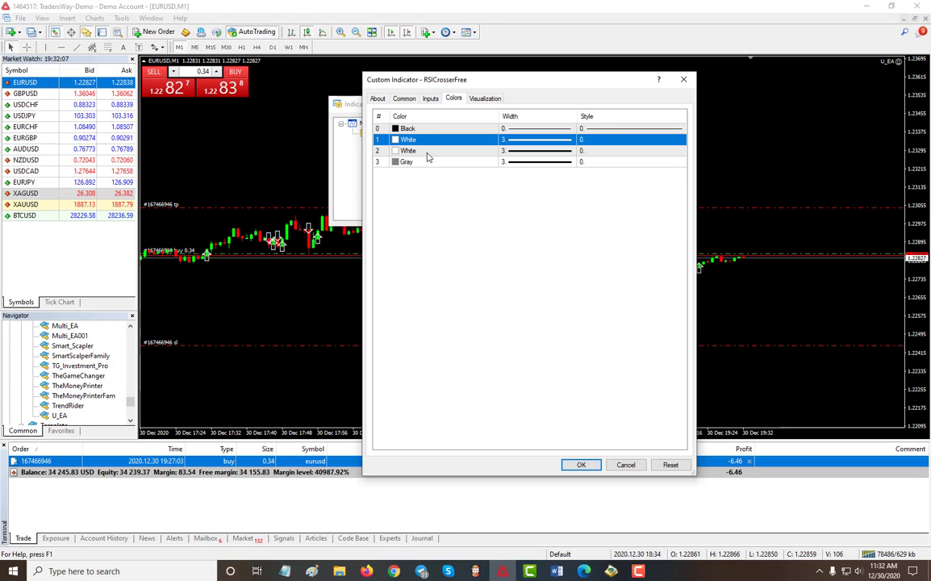
click(426, 153)
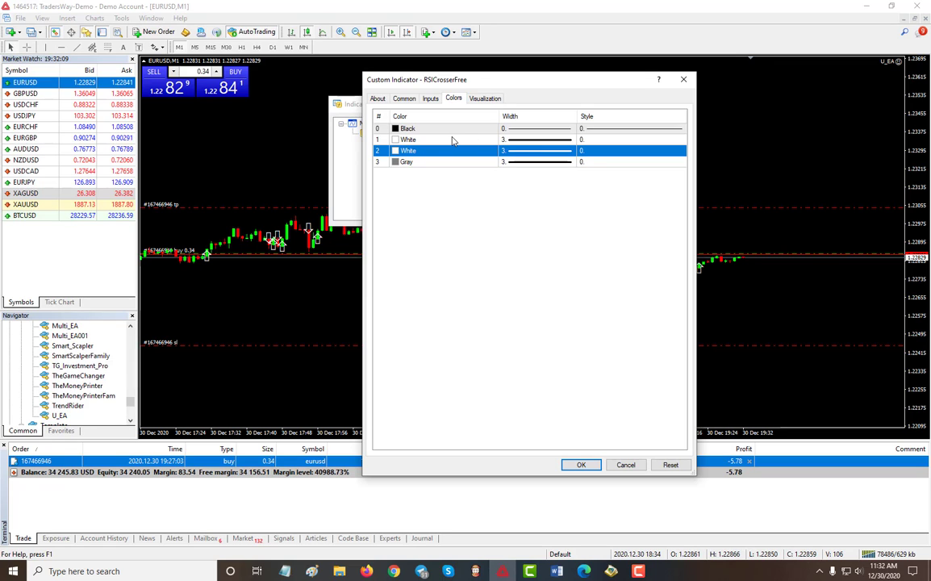
click(475, 141)
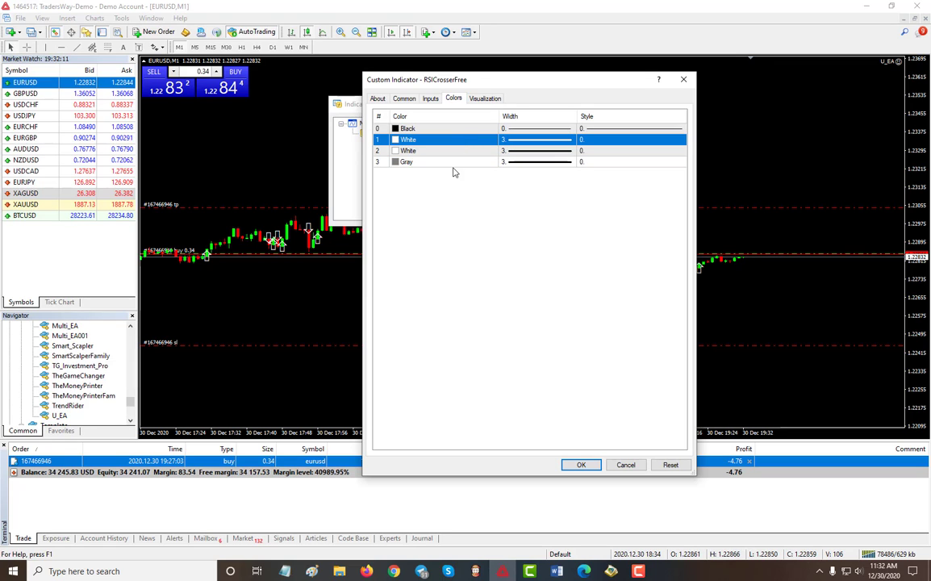
click(574, 143)
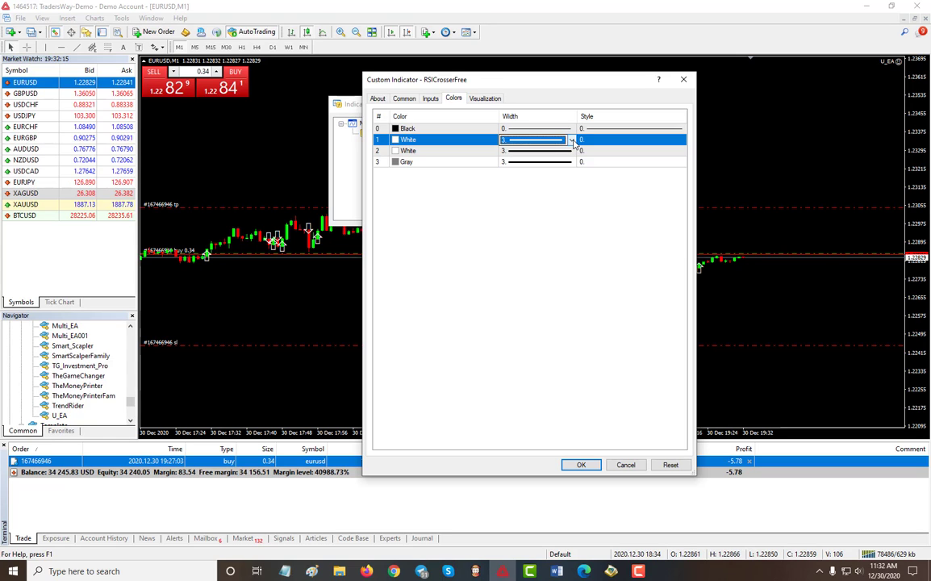
click(572, 140)
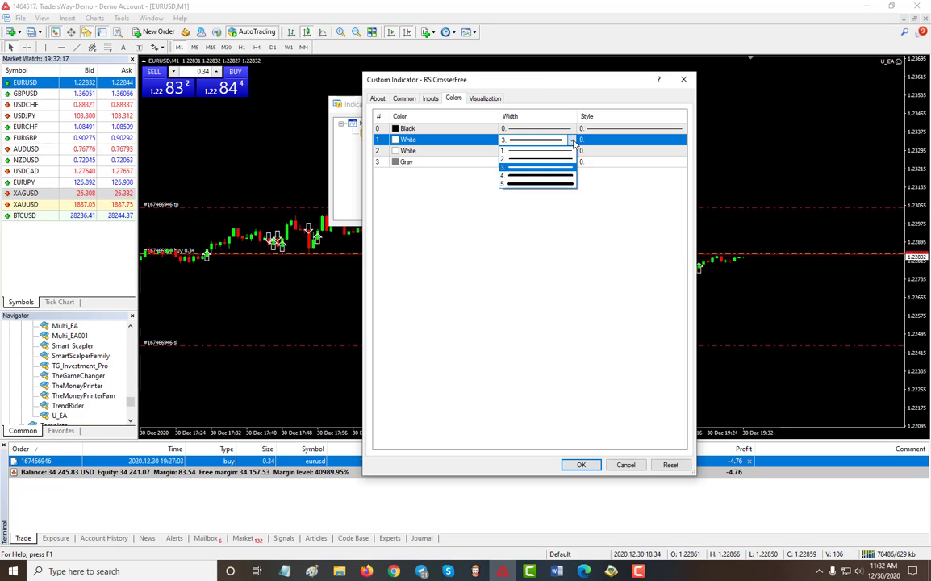
click(532, 184)
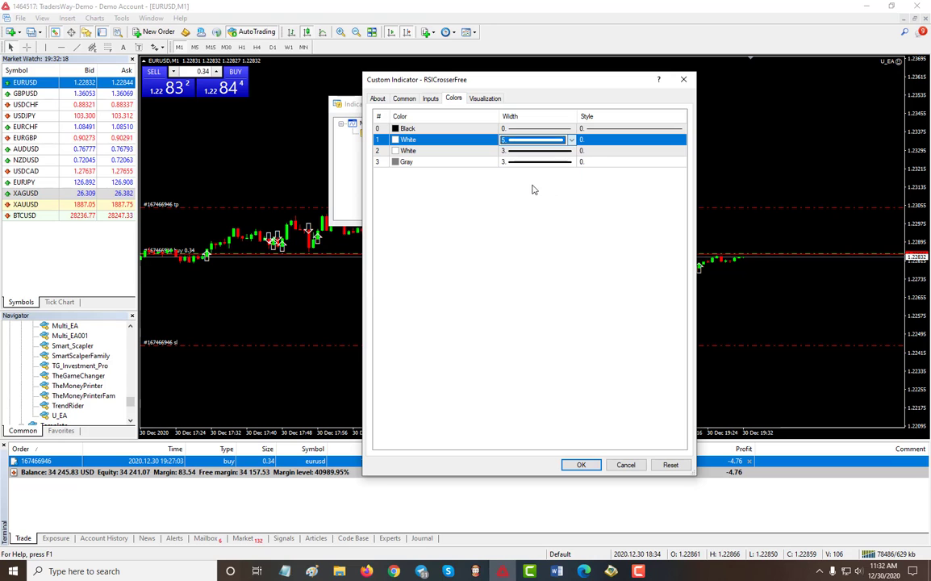
click(504, 254)
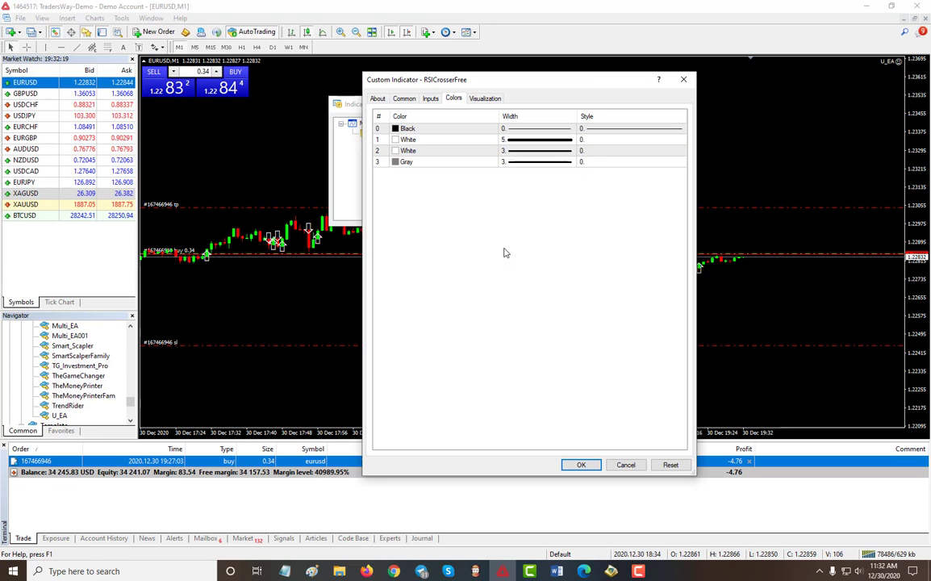
click(581, 465)
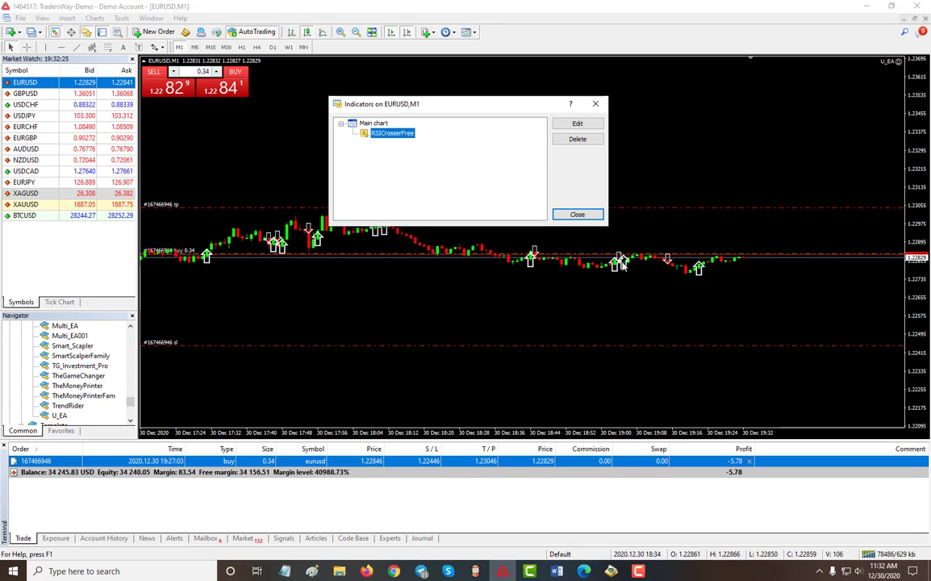
- Set the second white arrow buffer's width to 5, apply, and close the Indicators list
double_click(396, 139)
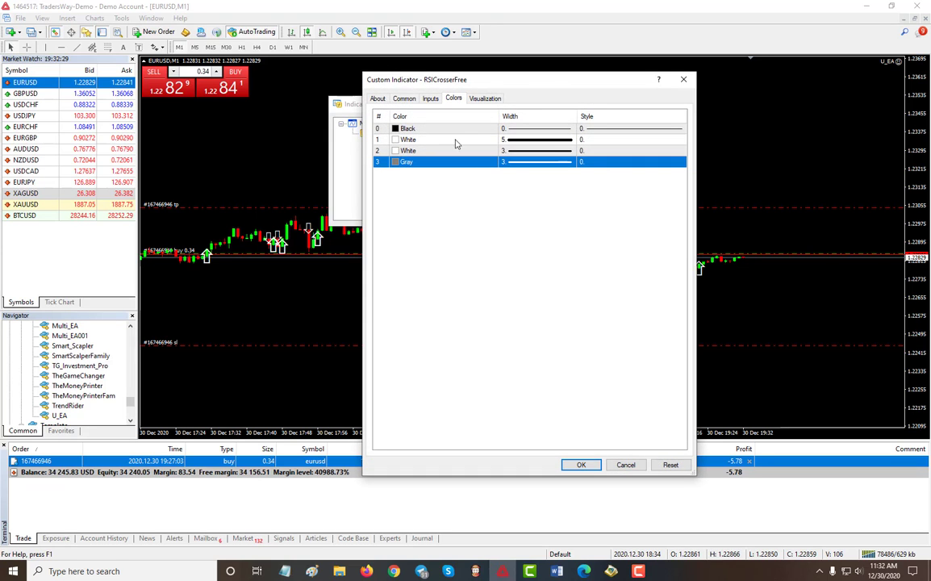
click(536, 152)
click(536, 152)
click(540, 194)
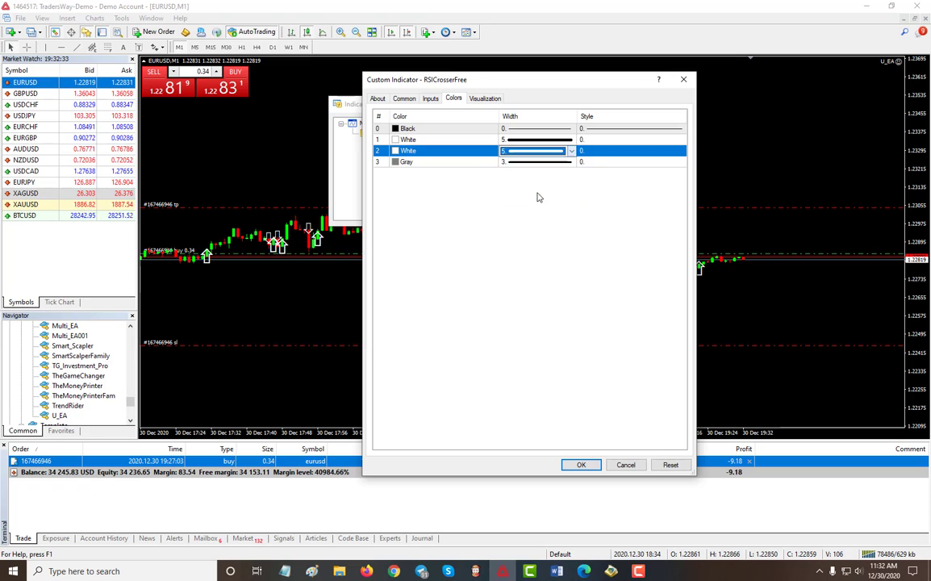
click(541, 243)
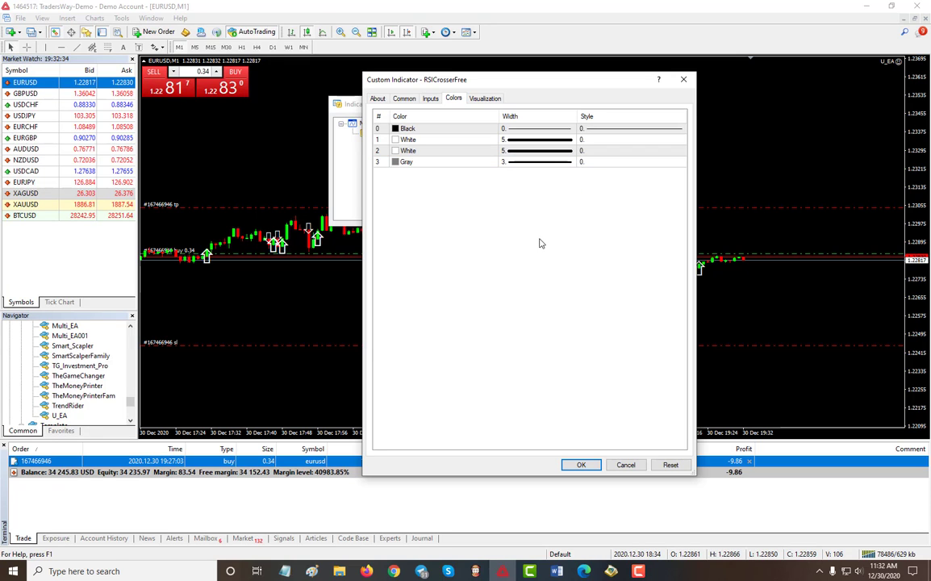
click(581, 465)
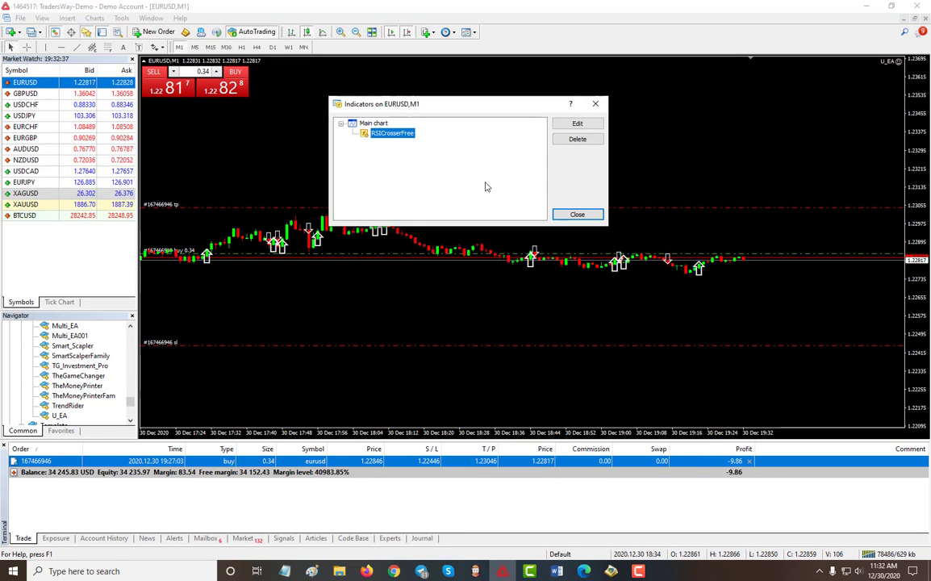
click(578, 214)
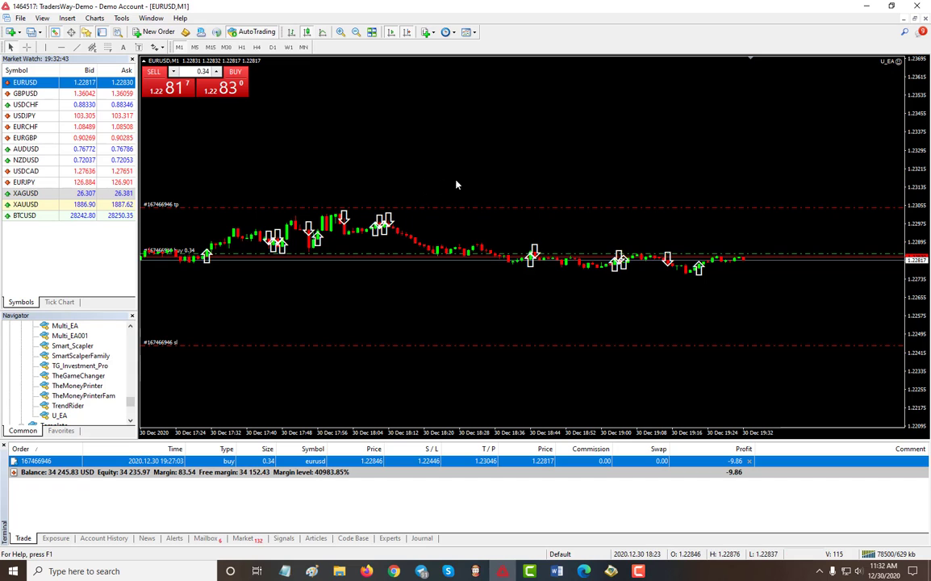
- Open U_EA's properties from the chart menu and set Trading Mode to Auto Trade
right_click(474, 171)
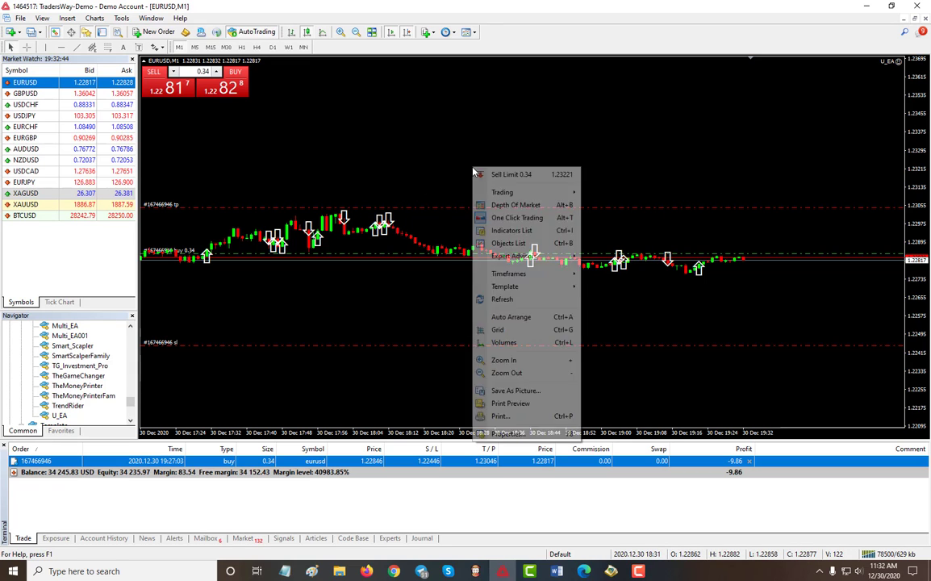
click(895, 63)
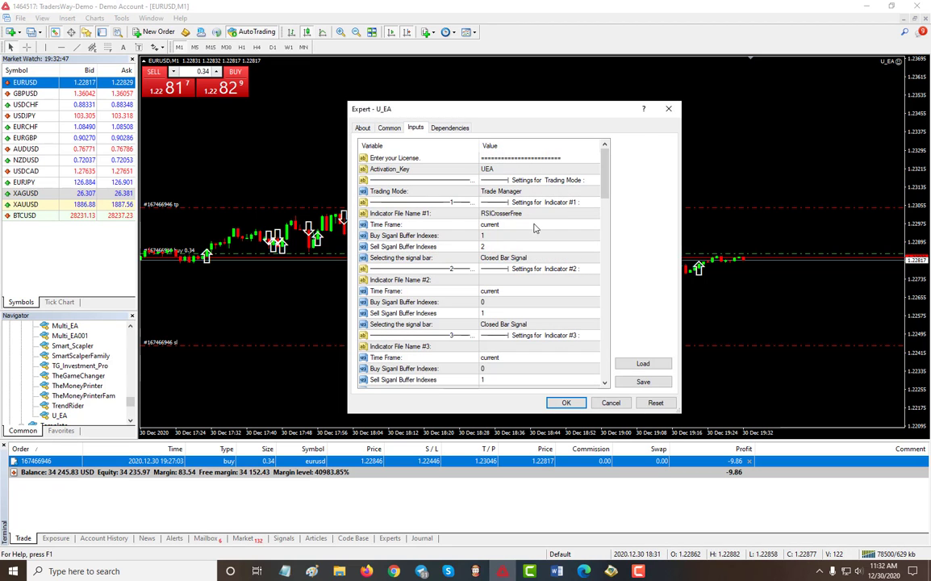
click(500, 191)
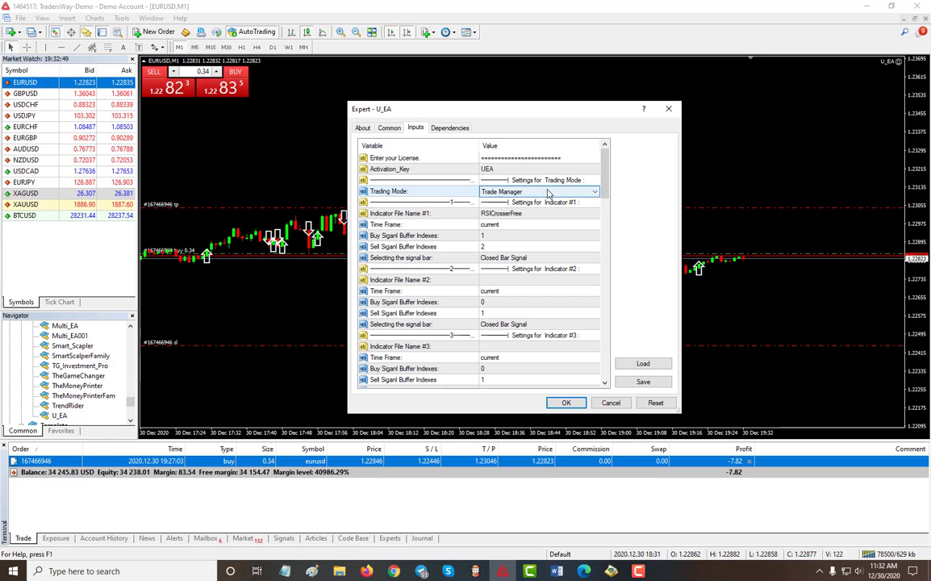
click(549, 192)
click(496, 202)
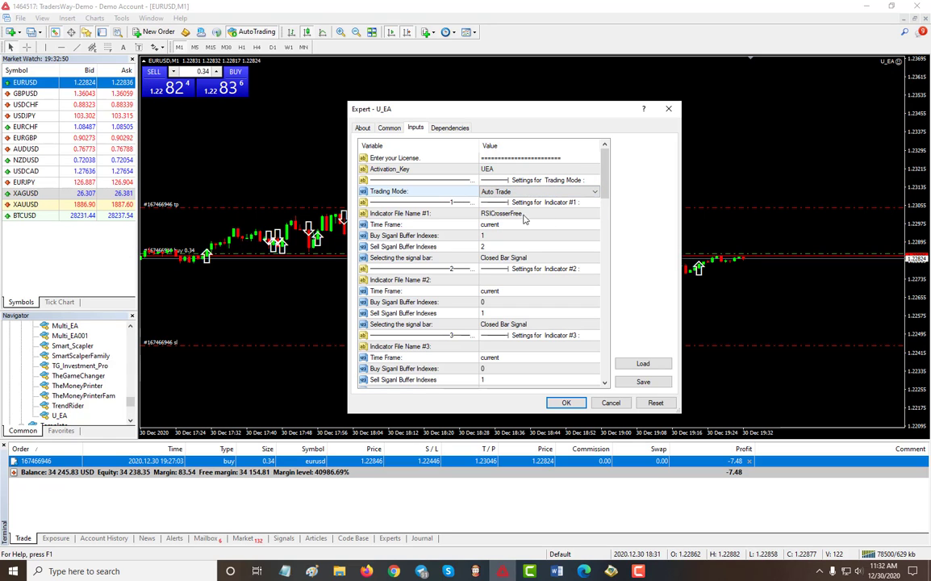
click(494, 236)
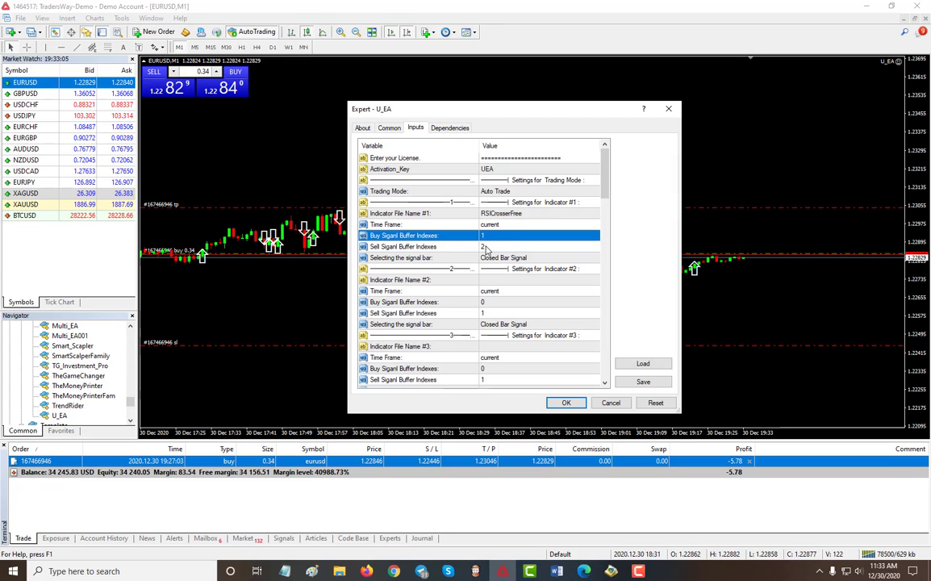
click(495, 233)
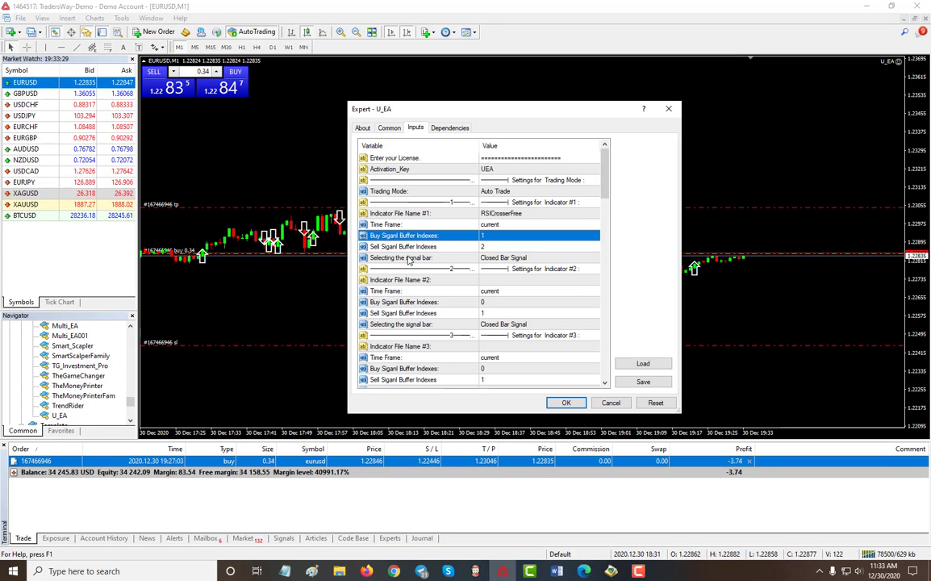
click(432, 261)
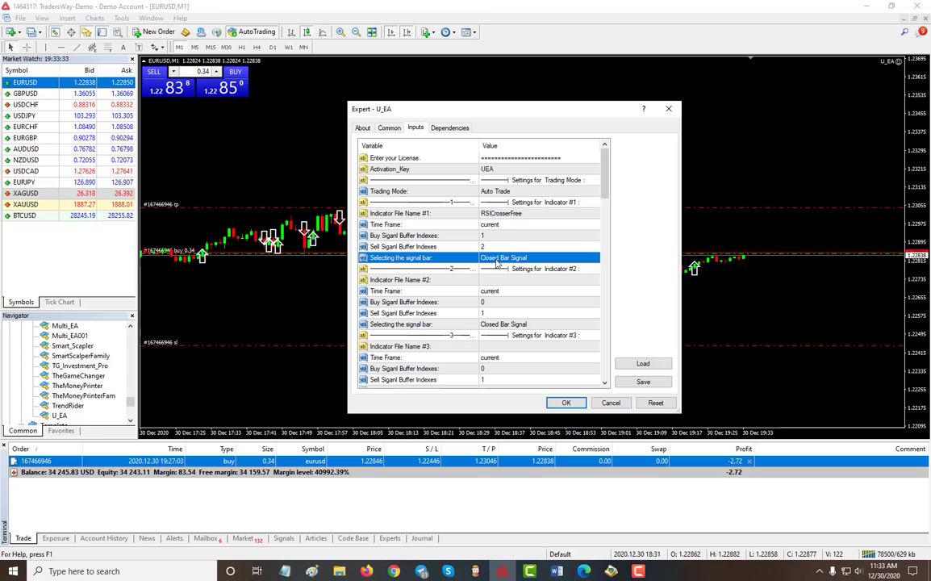
click(578, 260)
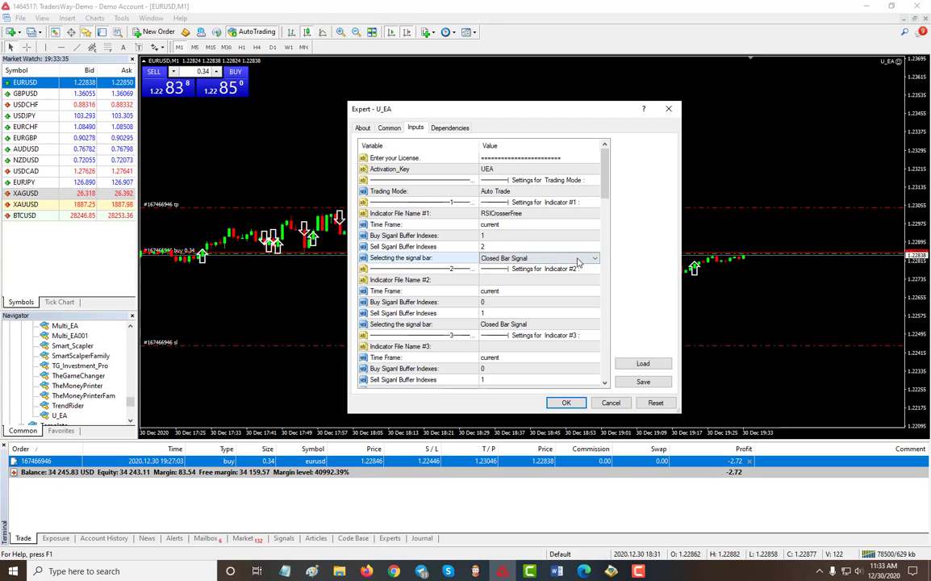
click(565, 258)
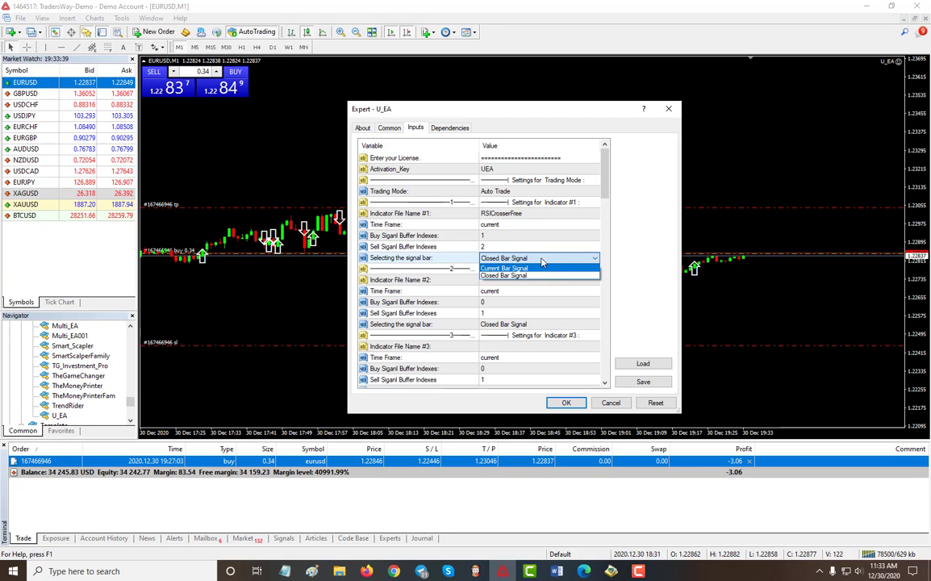
click(448, 262)
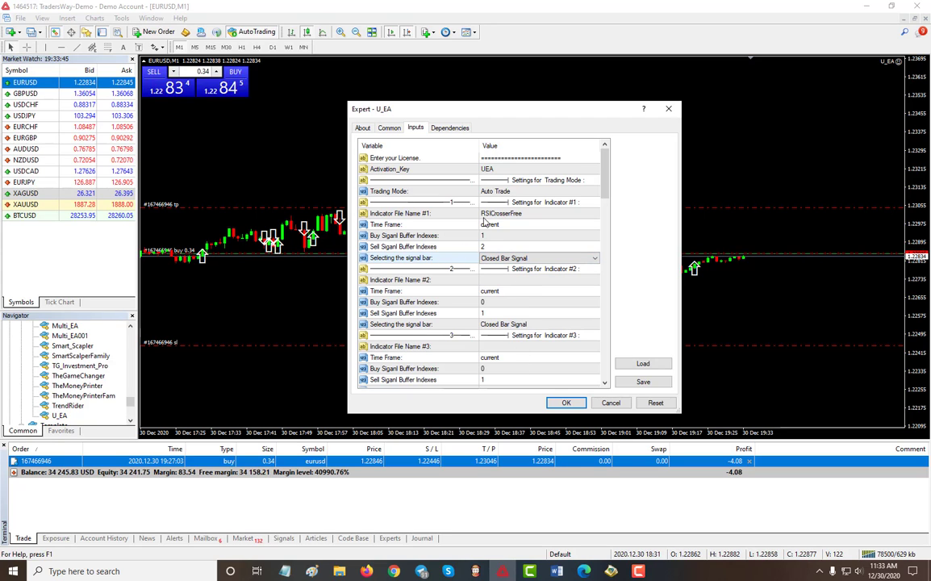
click(507, 280)
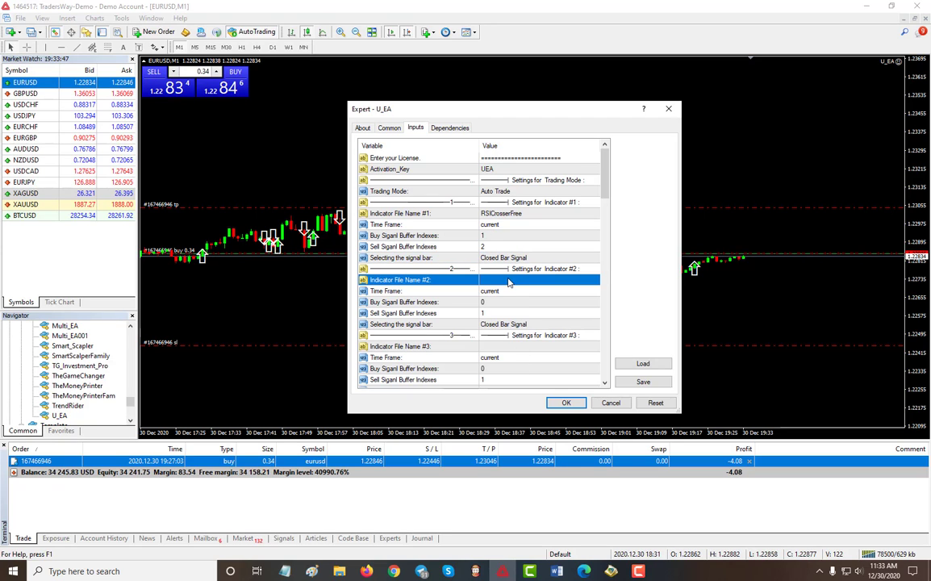
click(508, 280)
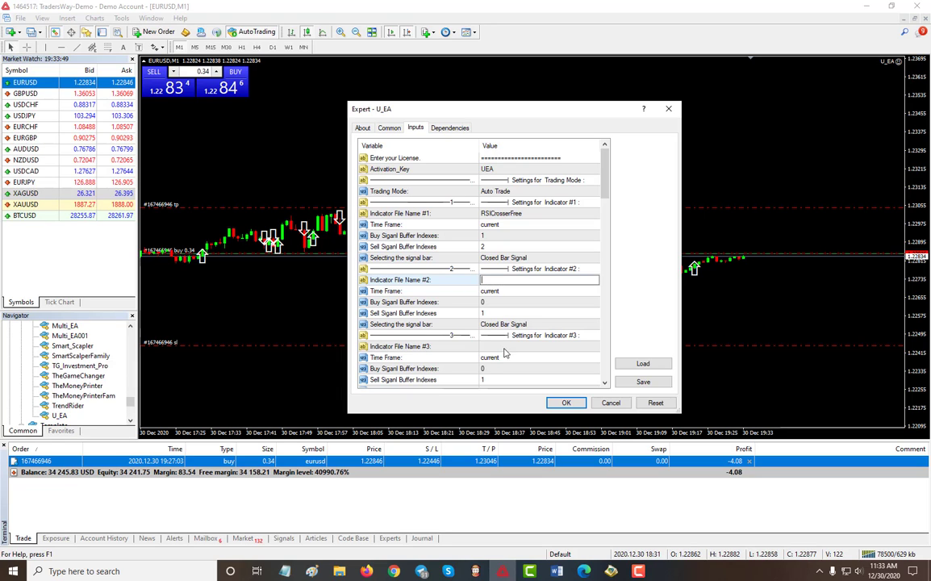
click(504, 348)
- Scroll through all U_EA inputs and confirm them with OK to run Auto Trade
scroll(507, 335, down, 1)
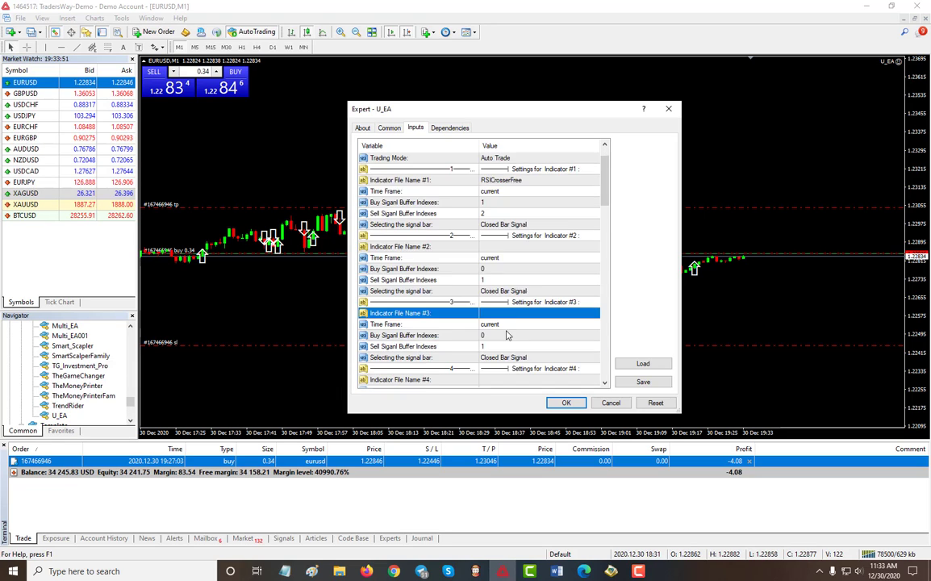
scroll(506, 335, down, 2)
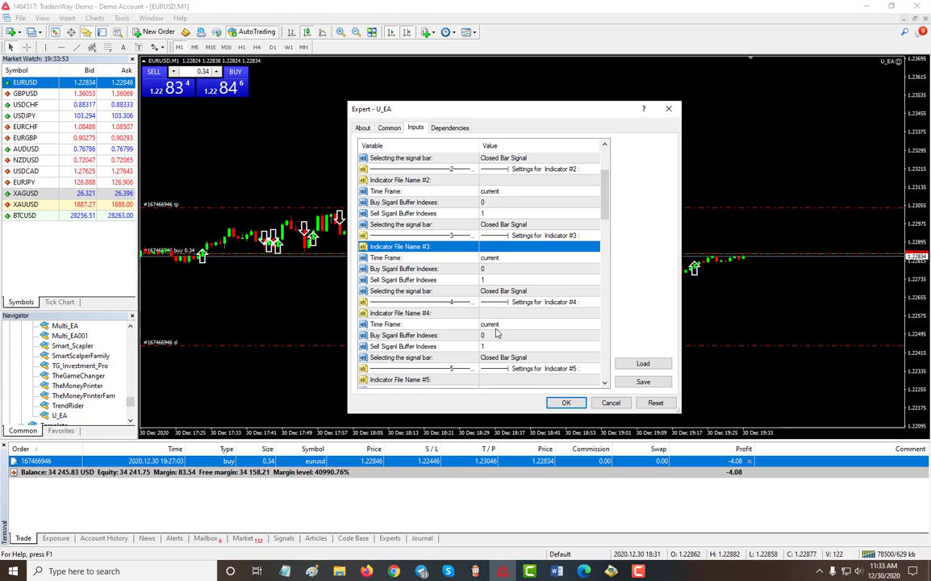
scroll(482, 303, down, 4)
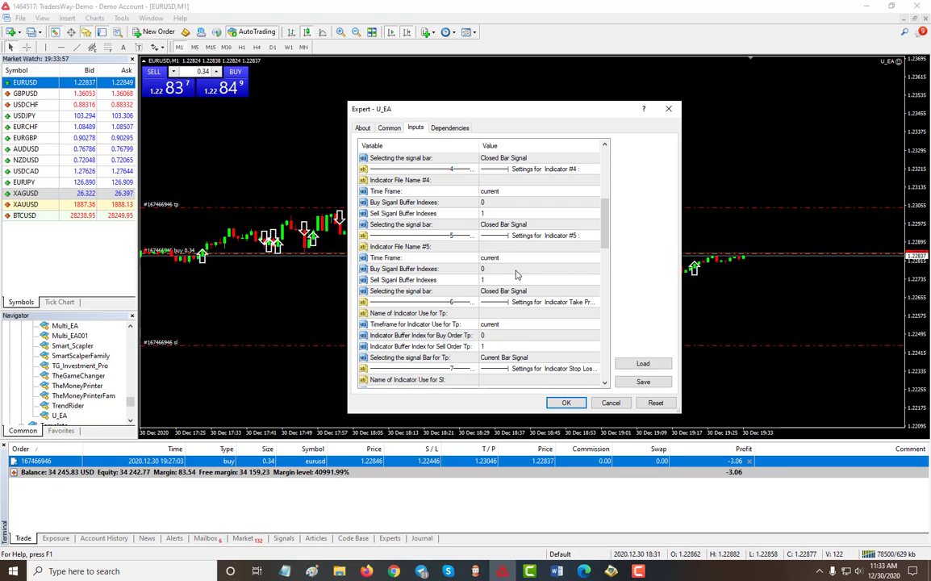
scroll(509, 298, down, 7)
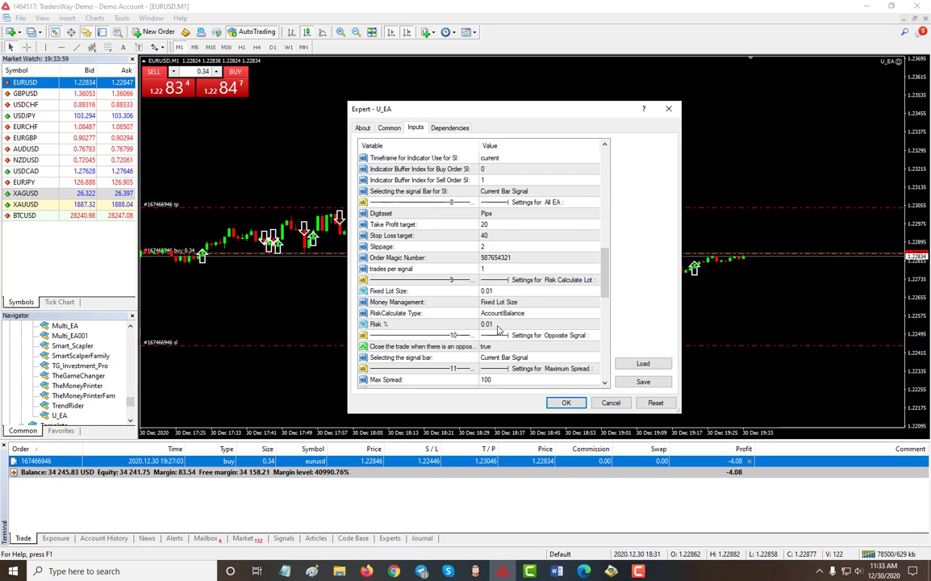
scroll(497, 328, down, 3)
scroll(498, 328, up, 14)
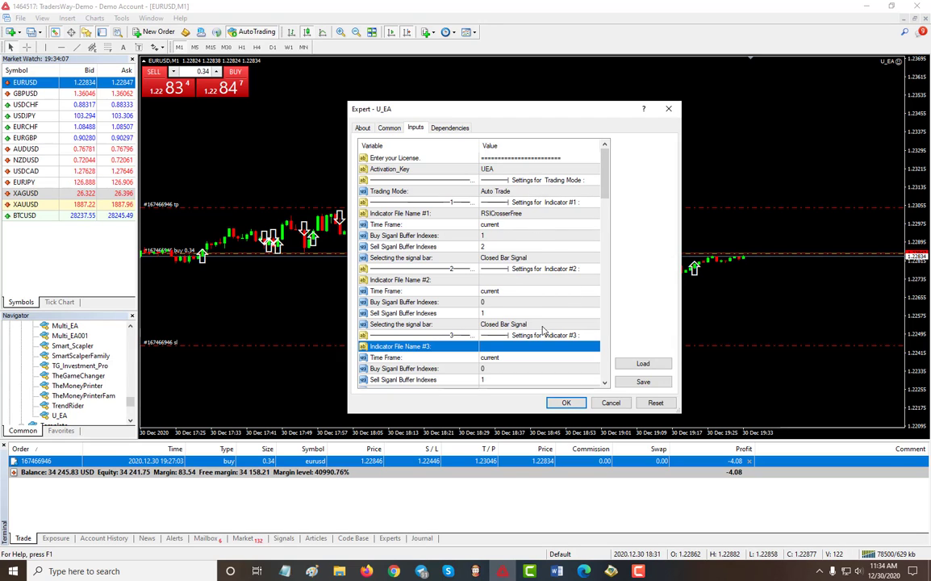
click(563, 404)
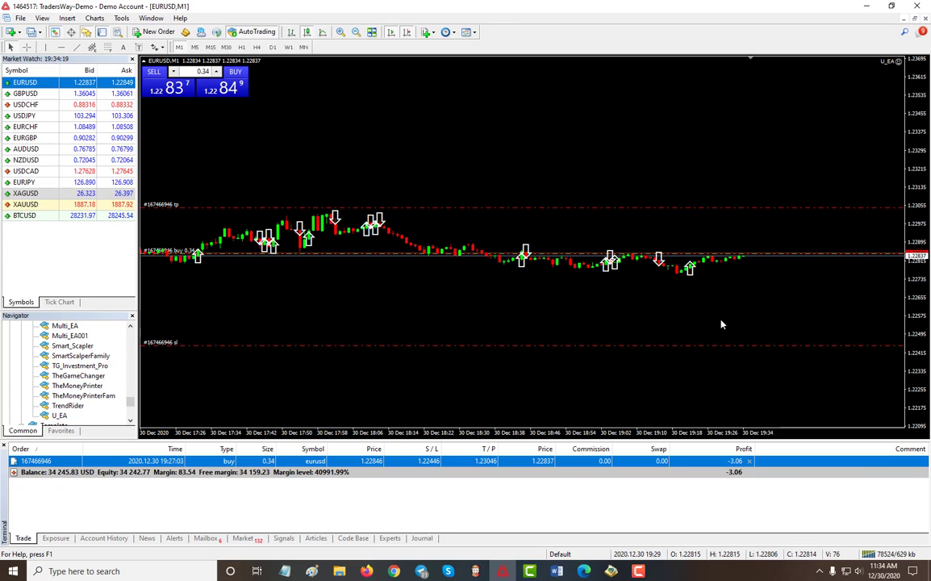
- Compress, then stretch, the EURUSD M1 price scale so candles and signal arrows spread out vertically
mouse_move(678, 277)
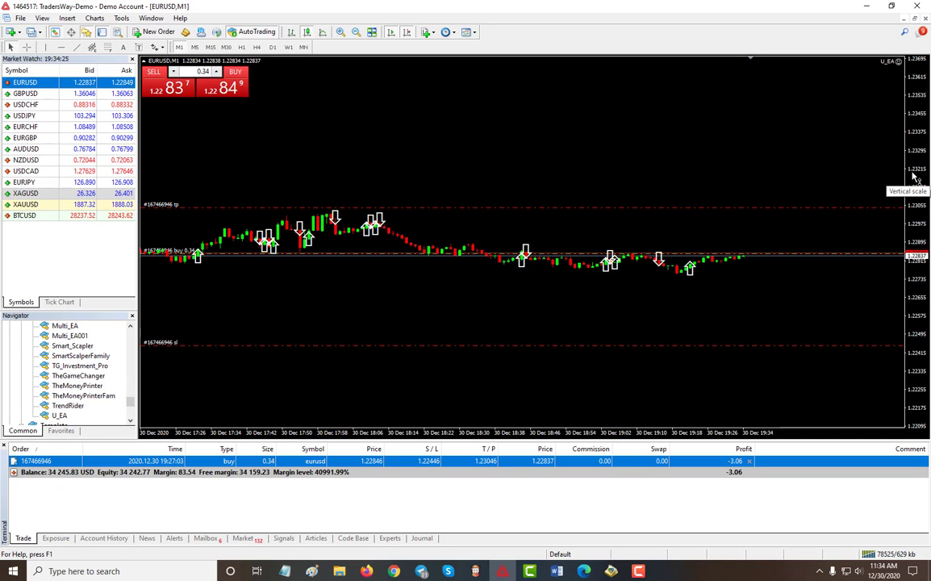
drag(914, 176, 900, 139)
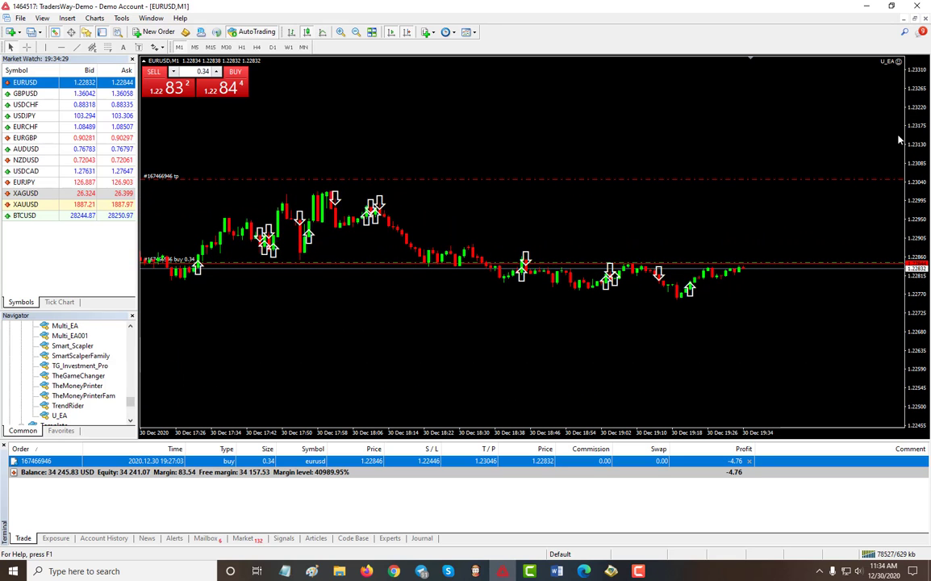
drag(831, 199, 825, 183)
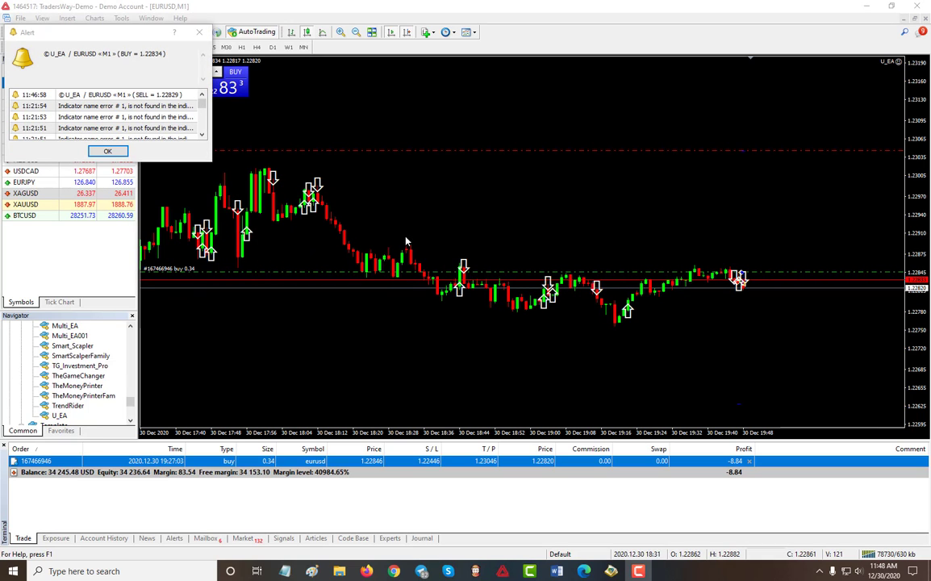
- Dismiss the U_EA BUY alert and let the EA open a 0.01-lot sell at 1.22823
click(103, 152)
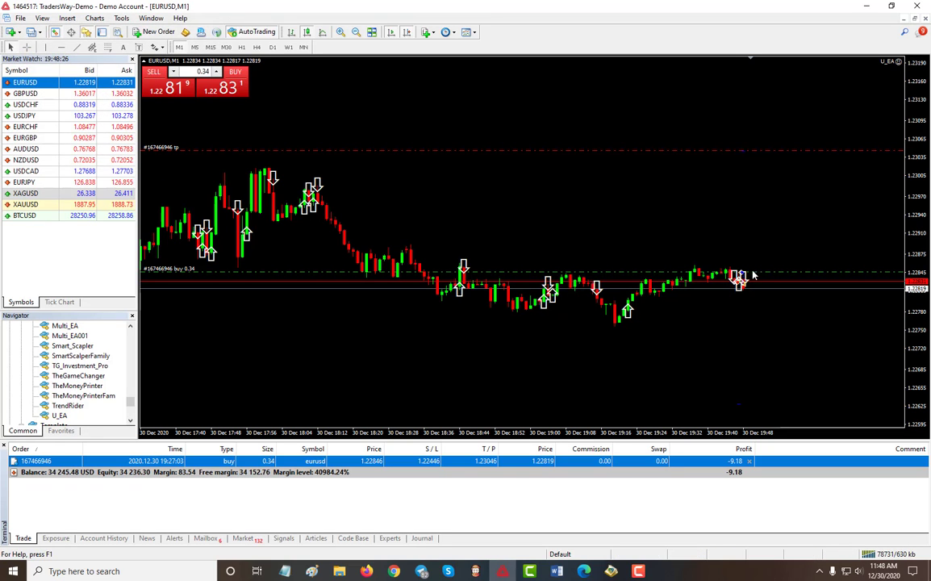
mouse_move(742, 284)
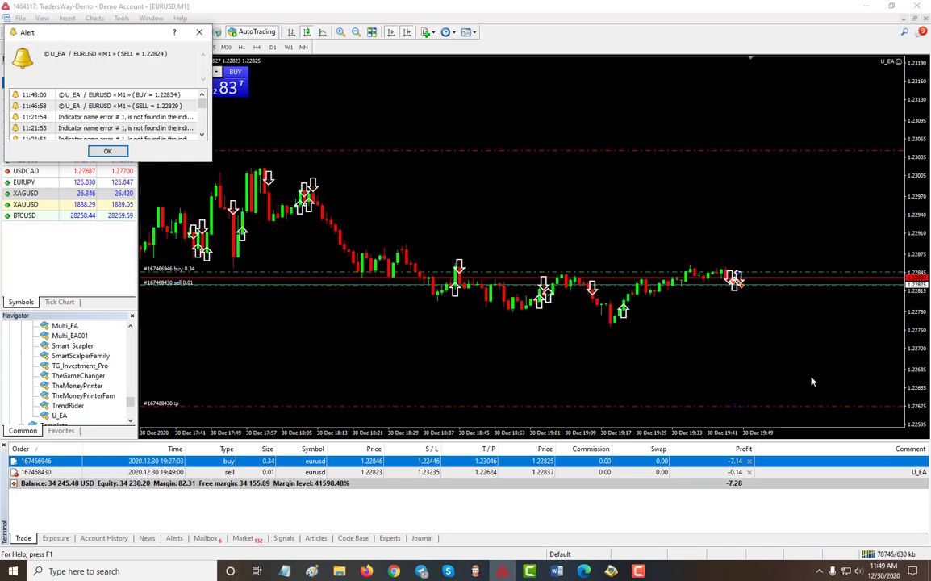
- Review RSICrosserFree's properties from the Indicators List without changes, then bring up U_EA's inputs with F7
right_click(688, 182)
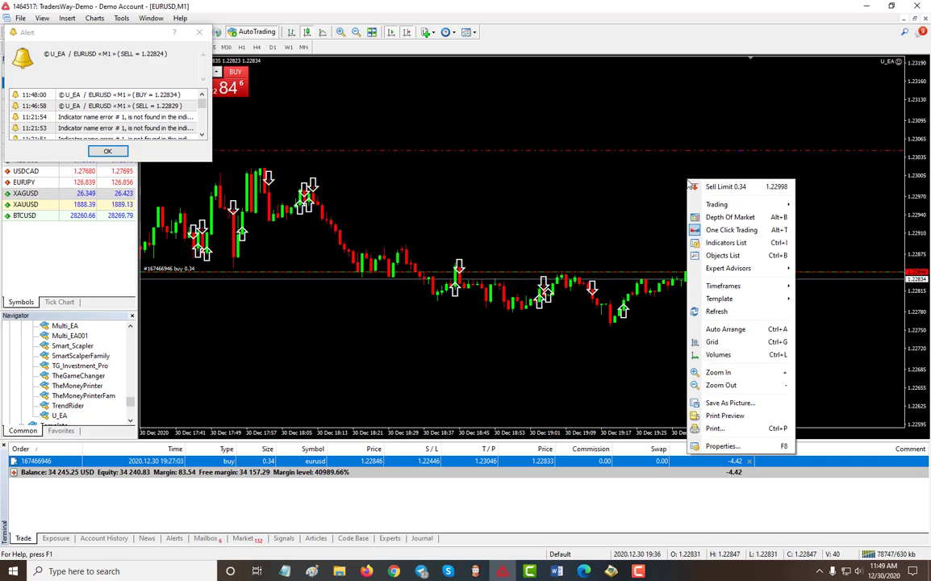
click(739, 243)
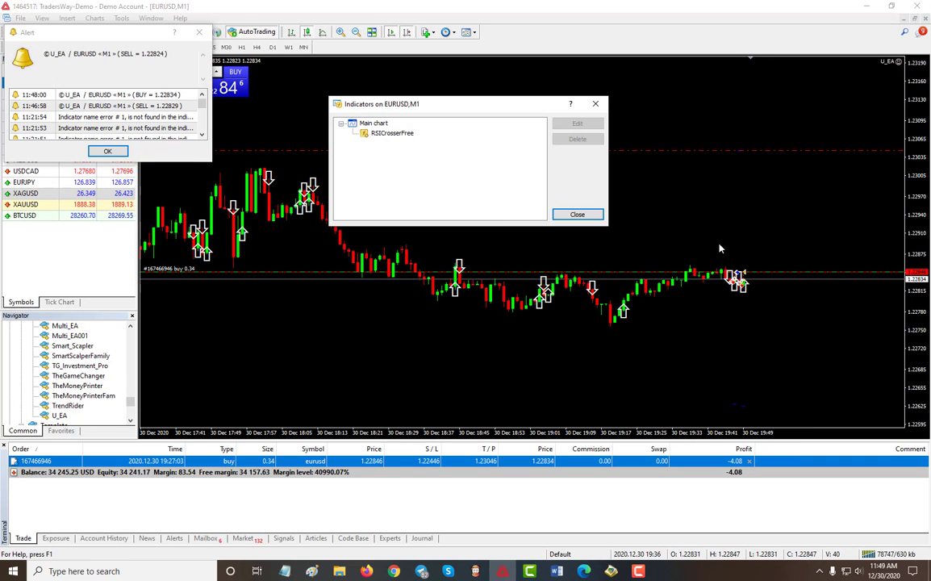
double_click(391, 133)
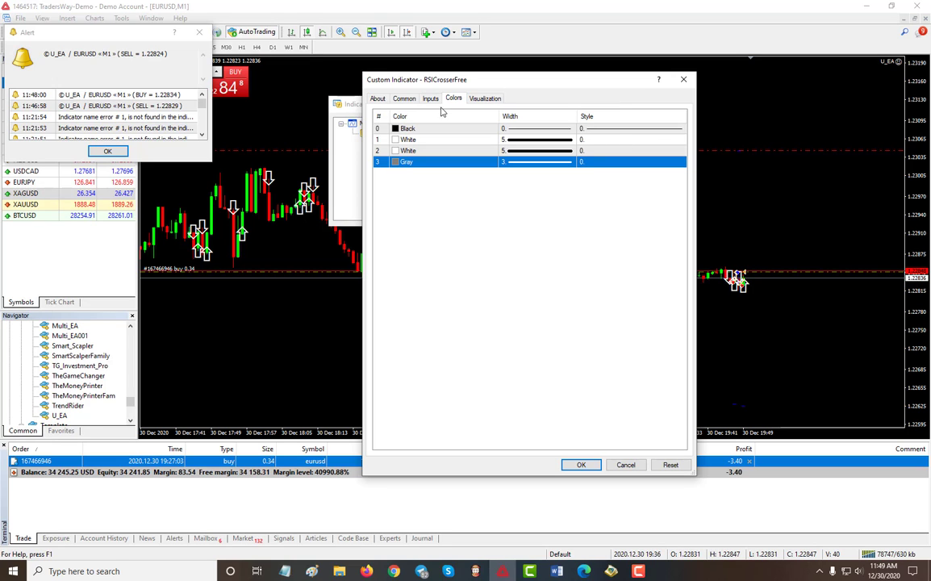
click(629, 466)
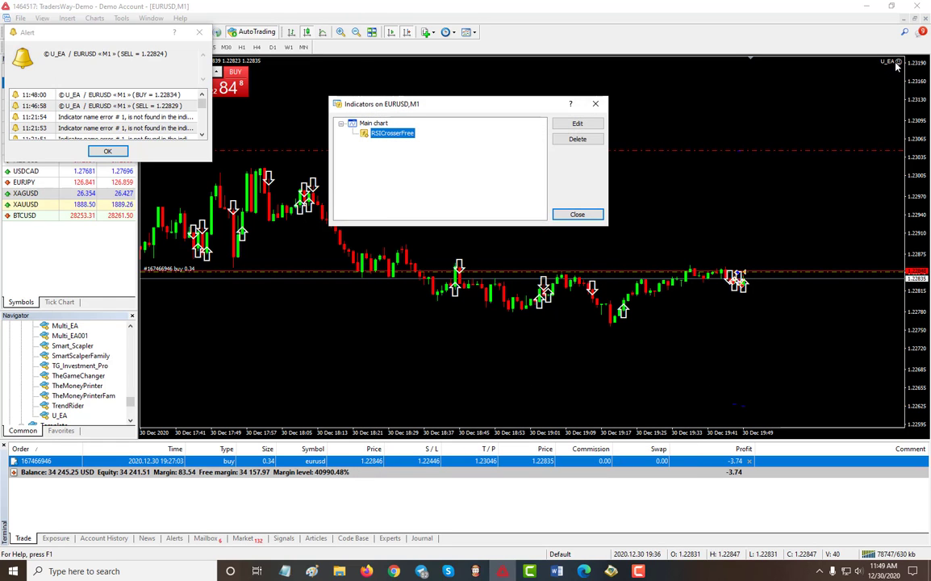
click(589, 214)
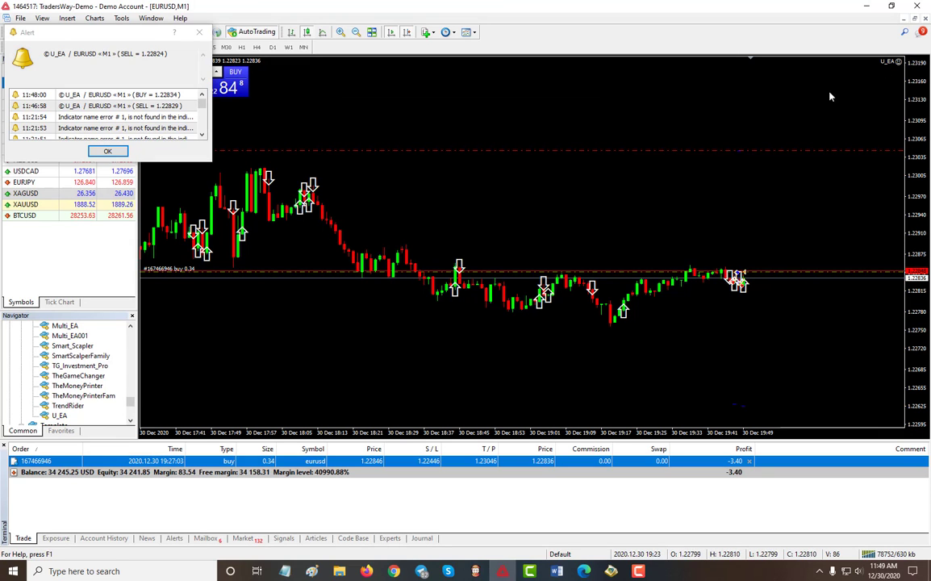
key(F7)
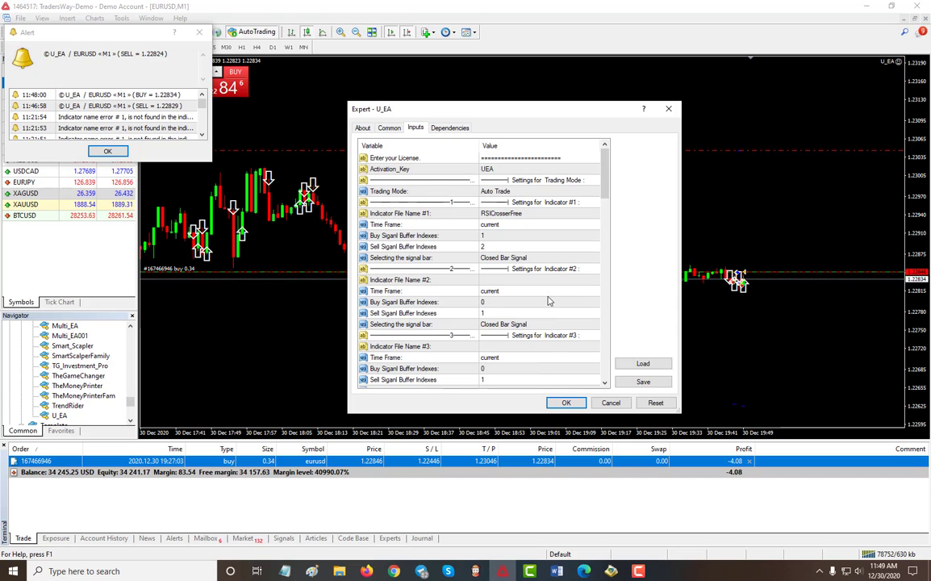
- Inspect U_EA's signal bar and Opposite Signal inputs, then cancel the dialog unchanged
click(529, 260)
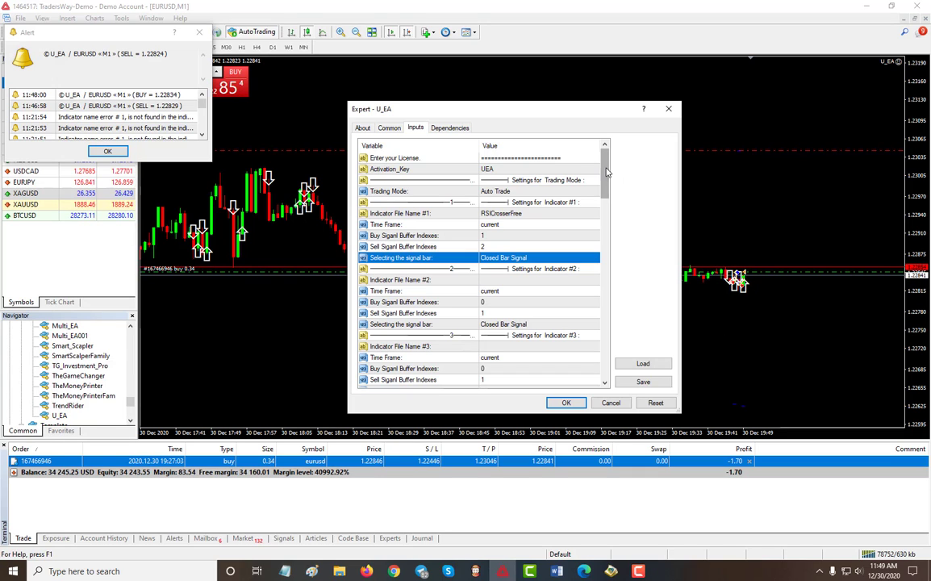
drag(606, 171, 597, 285)
click(516, 272)
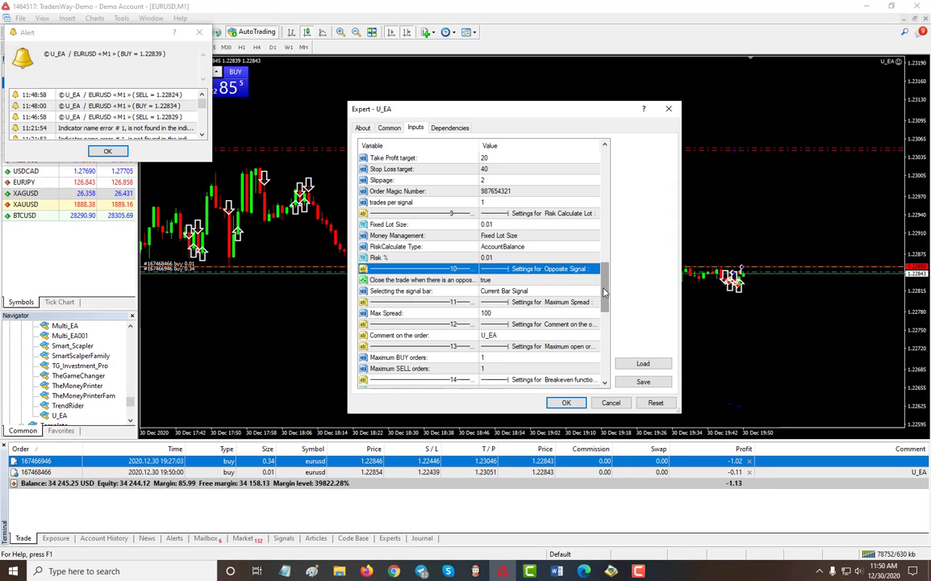
drag(604, 292, 604, 162)
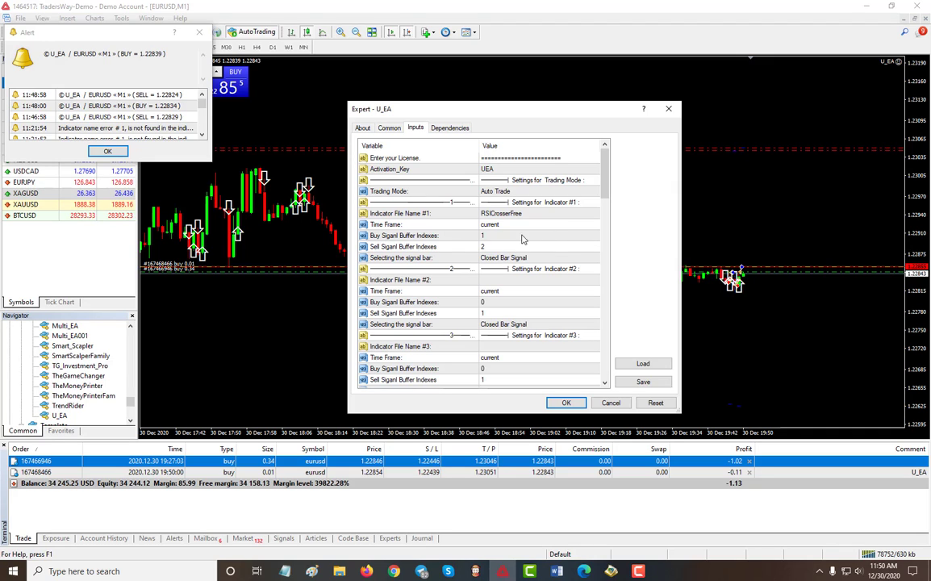
click(611, 403)
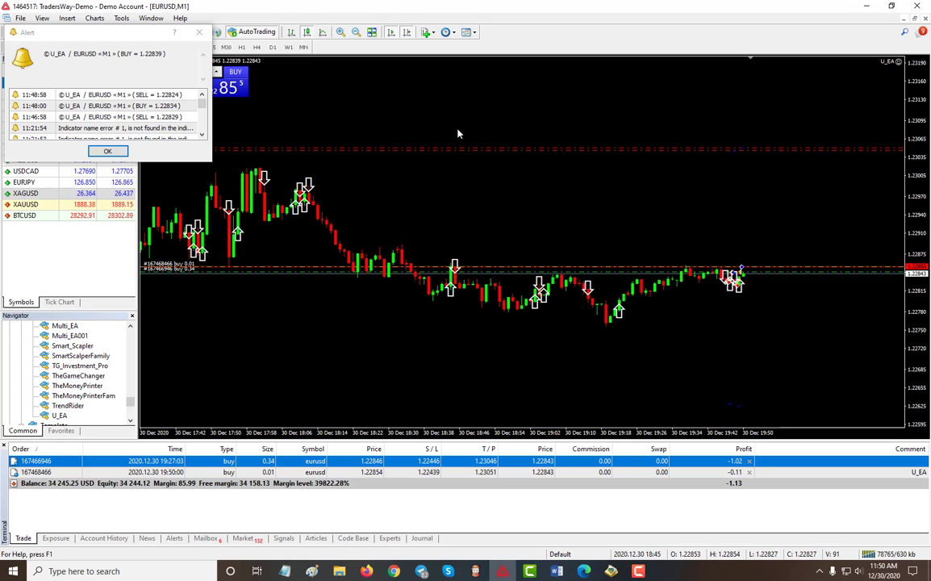
- Dismiss the alert, recheck RSICrosserFree's settings unchanged, and reopen U_EA's input parameters
click(115, 154)
right_click(433, 185)
click(498, 246)
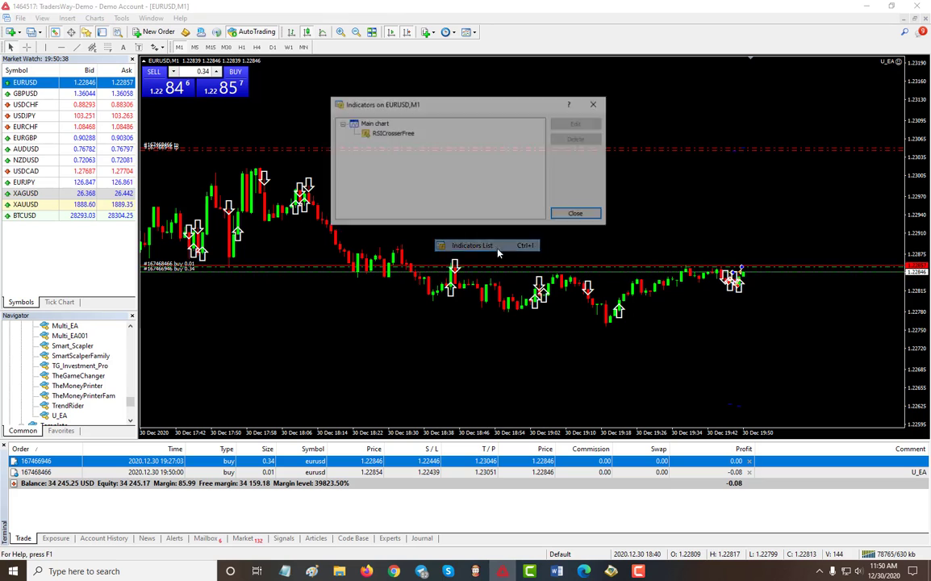
double_click(372, 131)
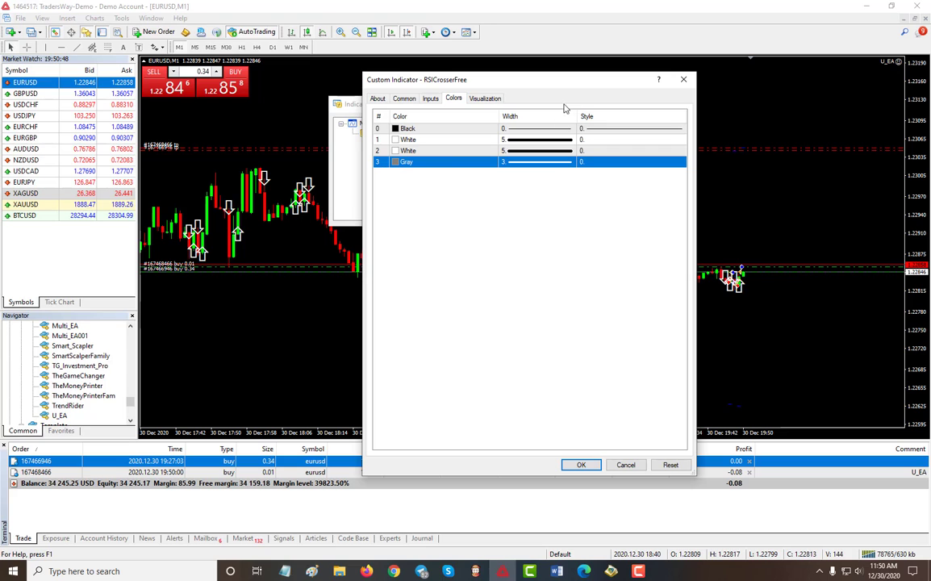
click(626, 465)
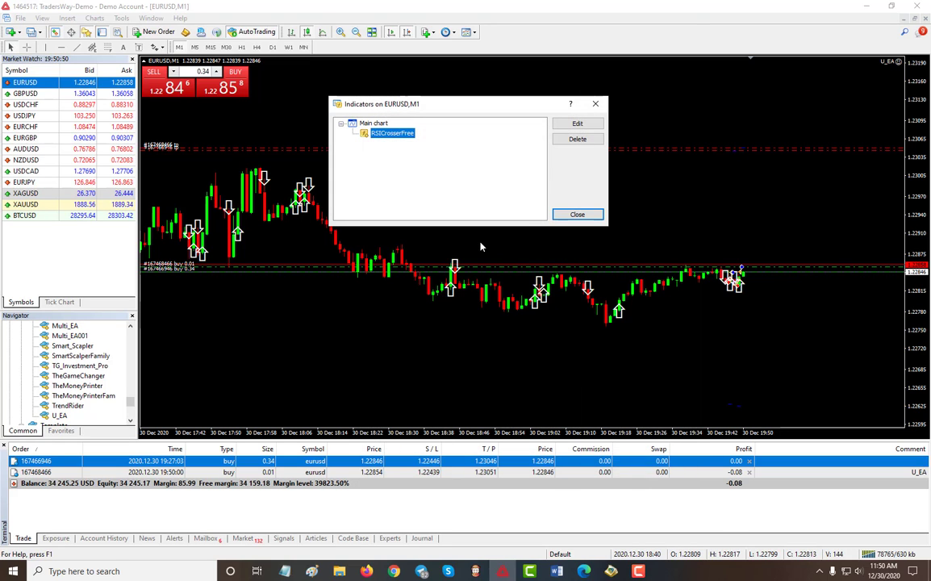
click(577, 213)
click(899, 63)
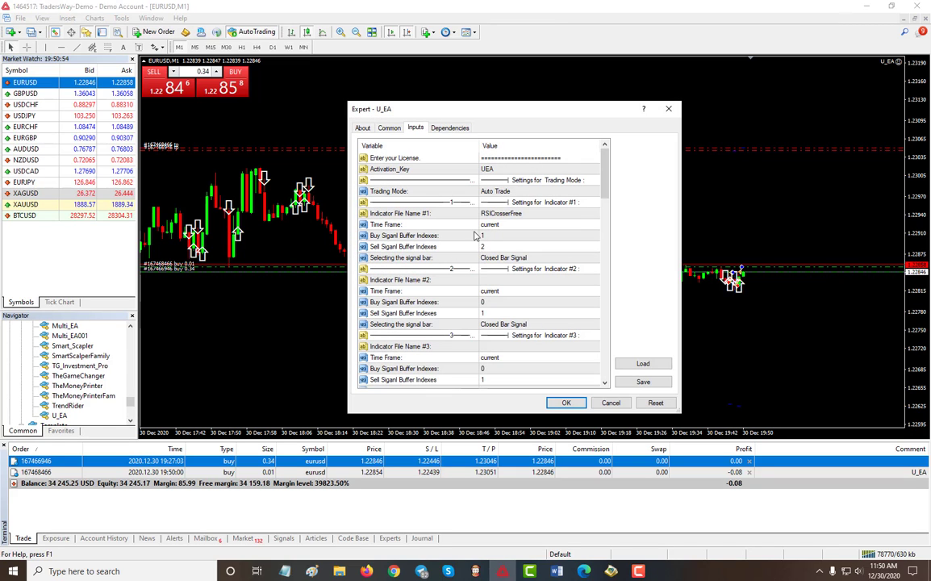
- Inspect the Buy and Sell signal buffer index inputs and the signal bar input
click(482, 235)
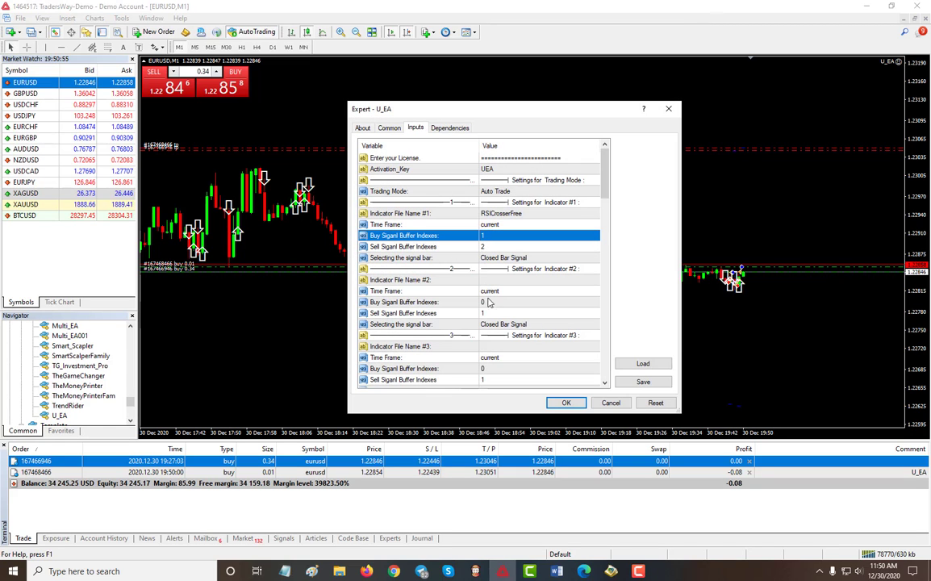
click(496, 247)
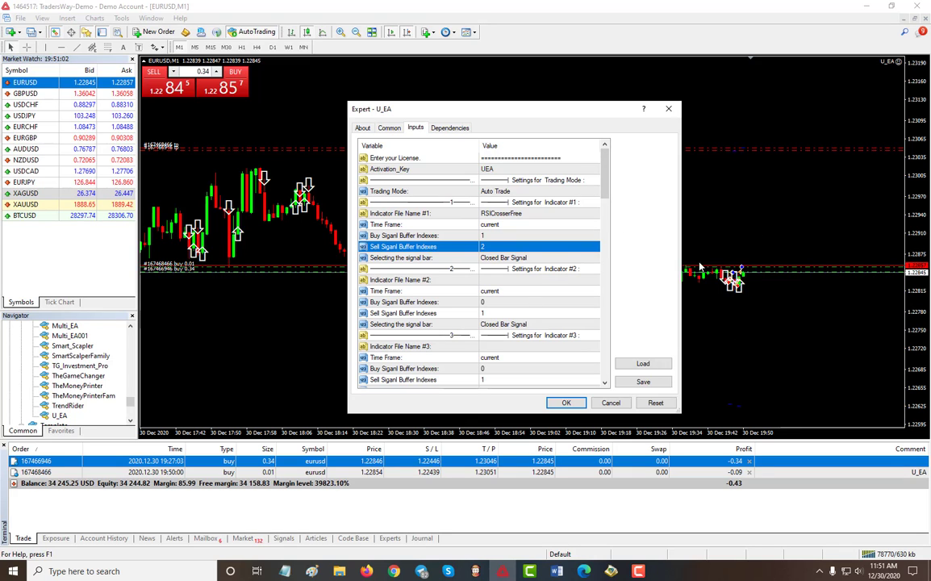
click(532, 258)
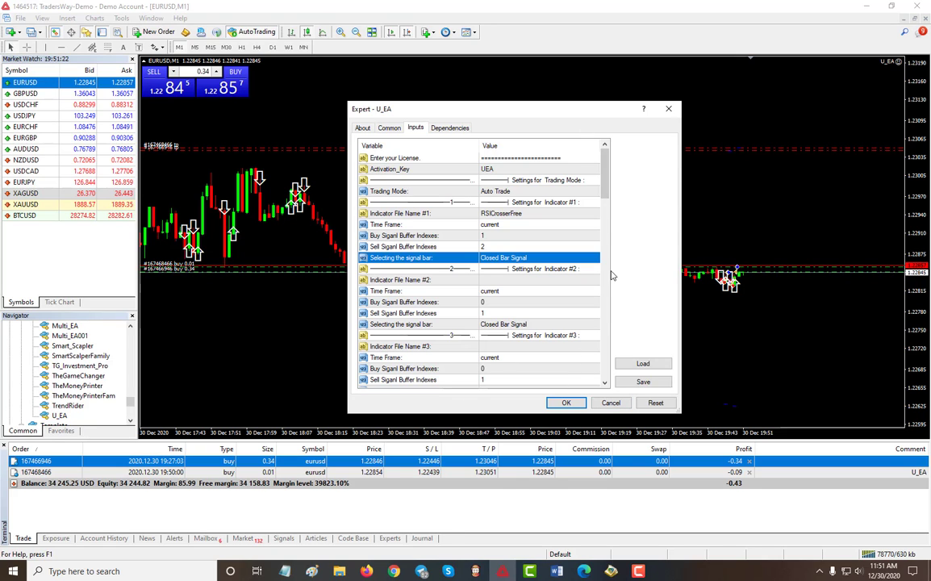
- Set U_EA's Trading Mode to Trade Manager and apply the settings
click(589, 192)
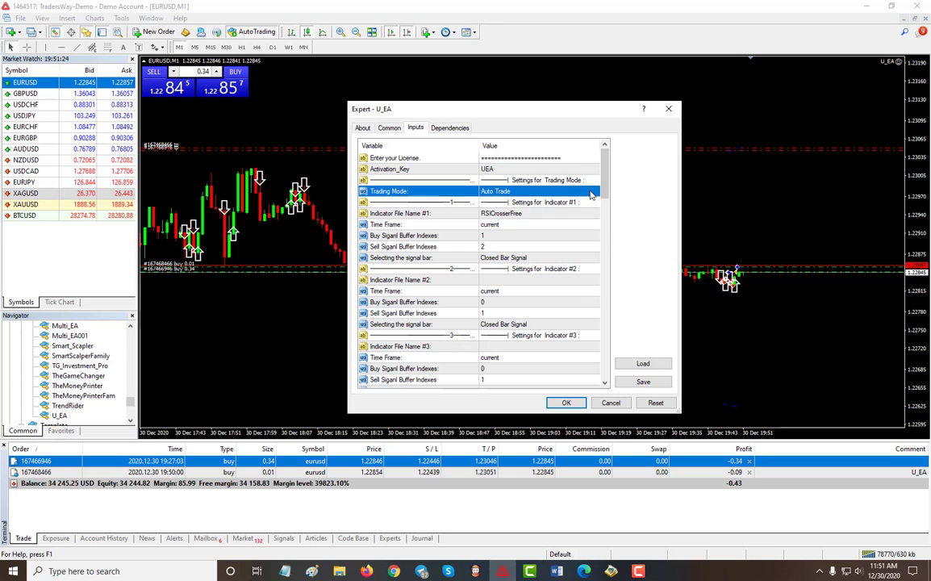
click(591, 194)
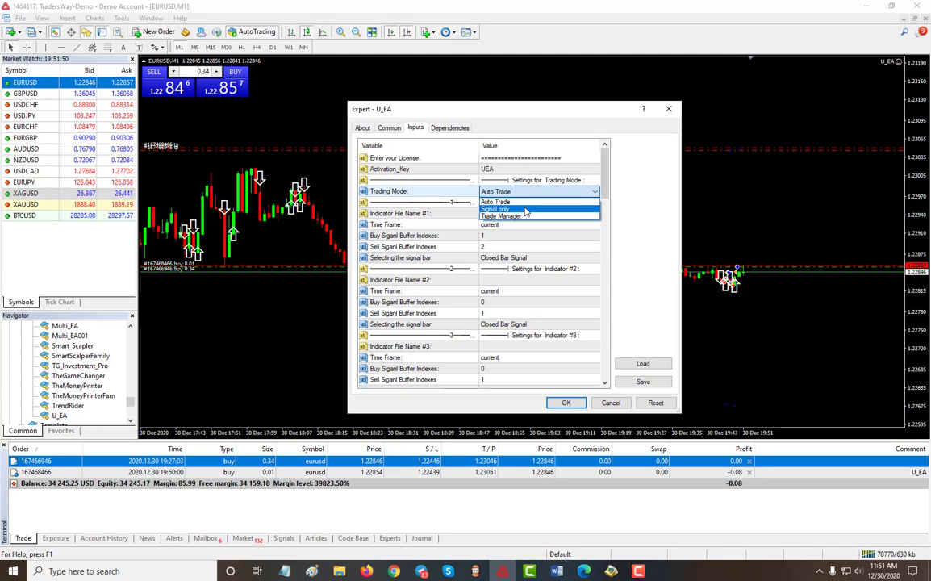
click(517, 218)
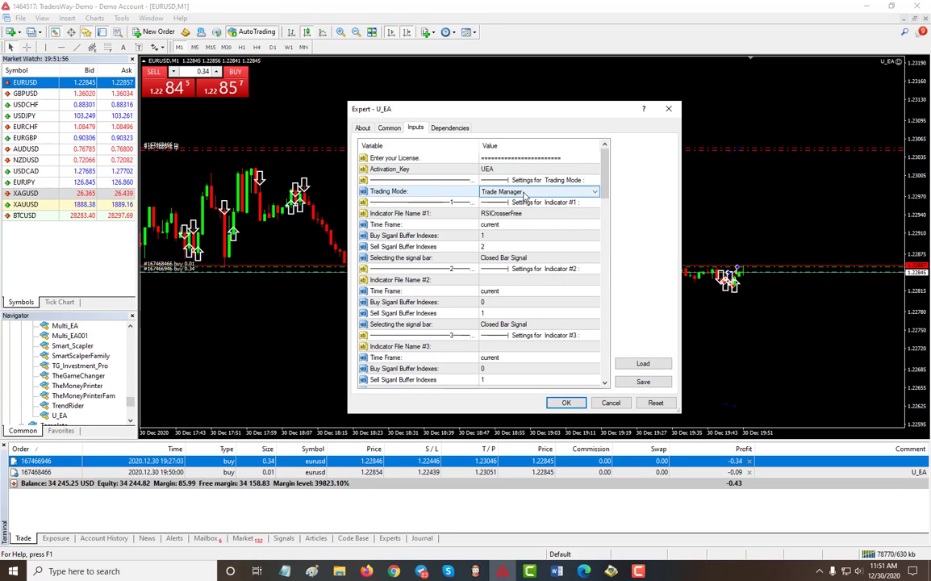
click(567, 403)
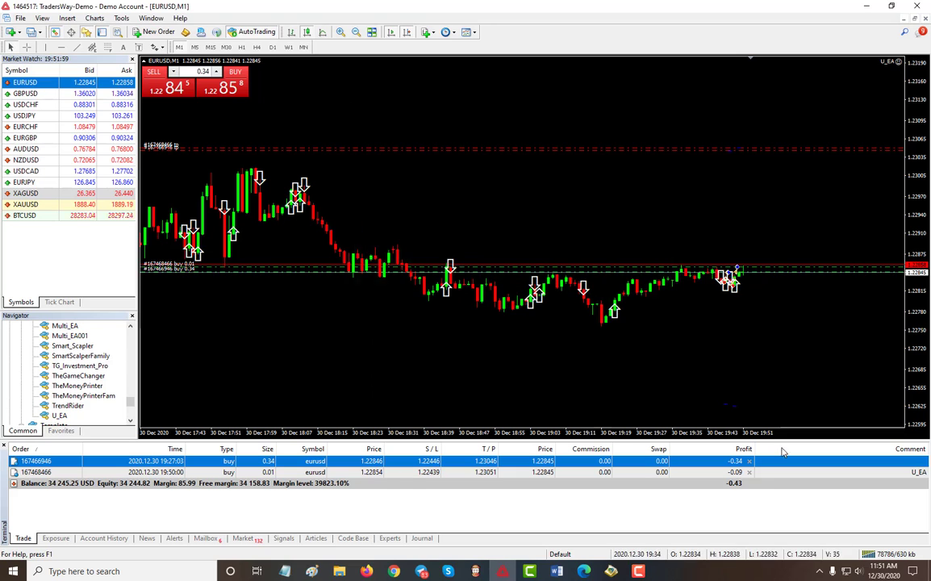
- Sell 0.34 lots of EURUSD at market from the One Click Trading panel
click(176, 88)
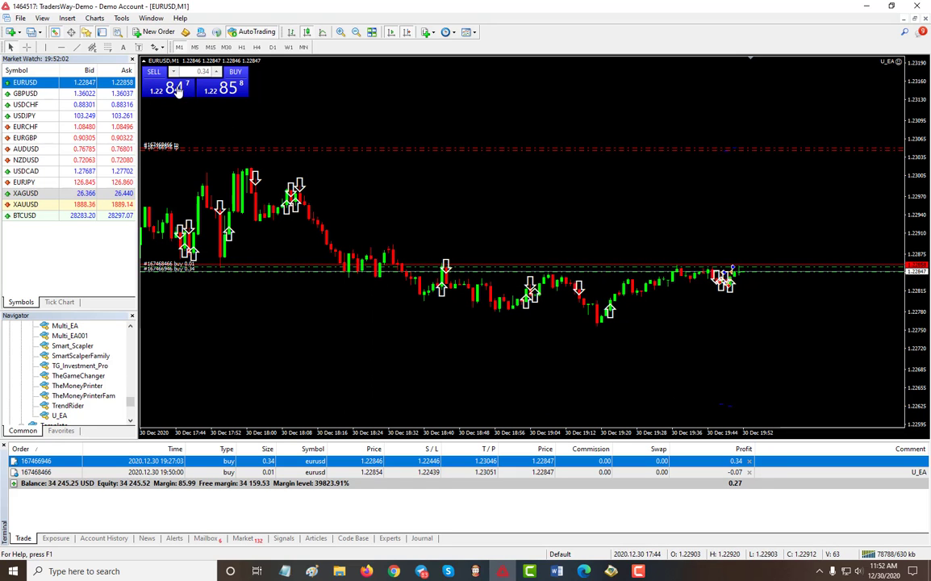